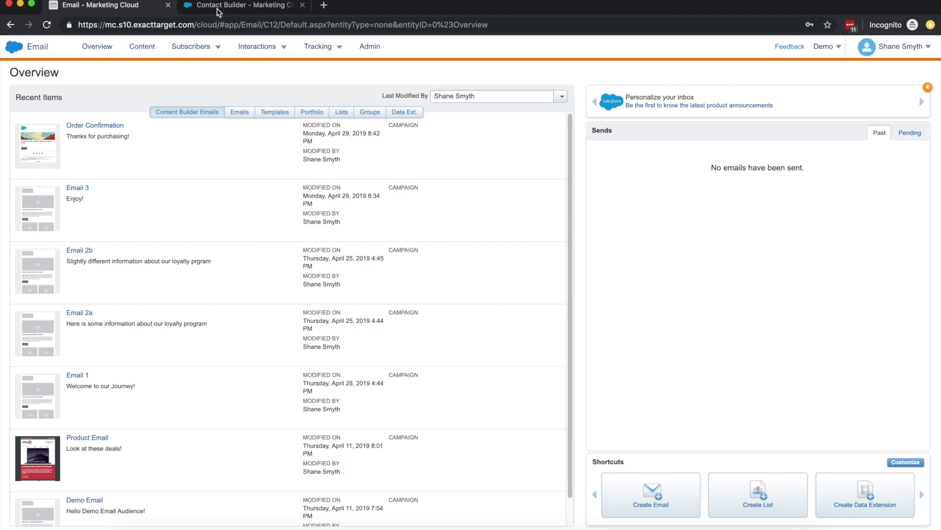
# - Open the Order Confirmation email's content editor and select its main layout block
pyautogui.click(97, 132)
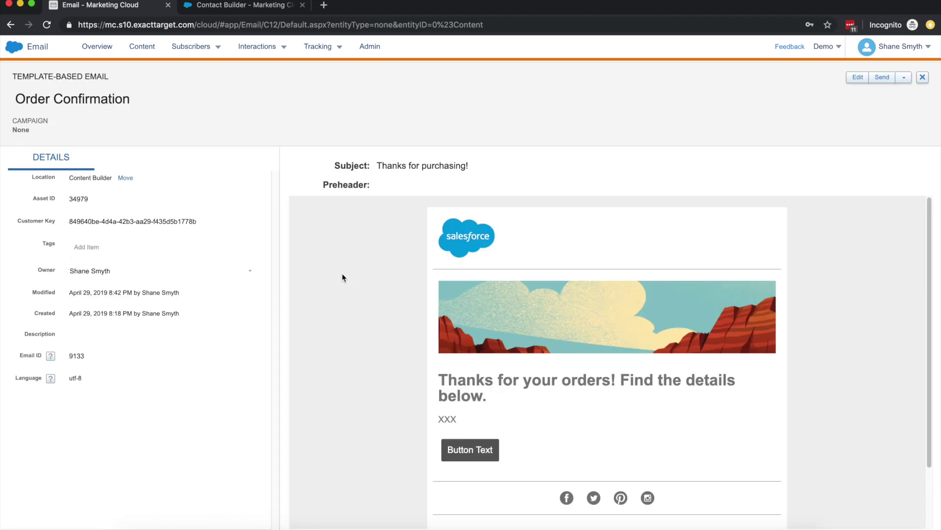
pyautogui.click(857, 77)
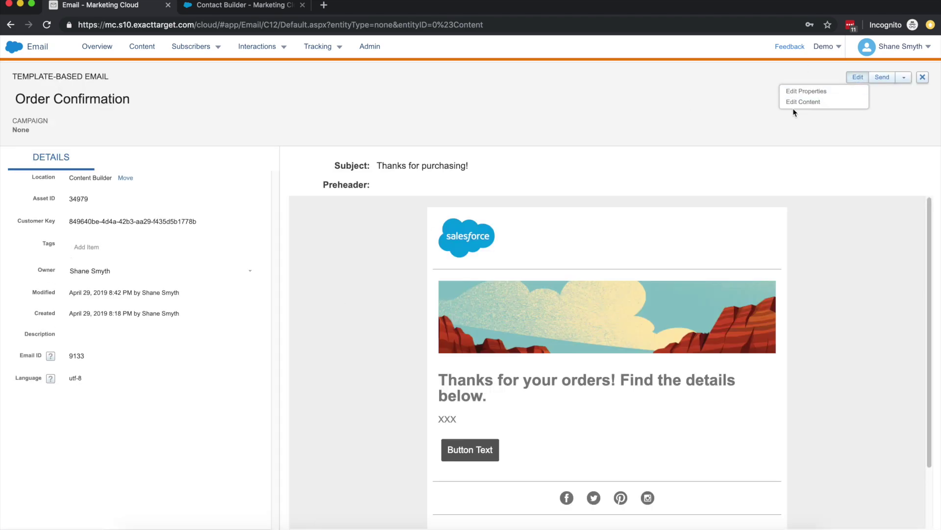
pyautogui.click(843, 101)
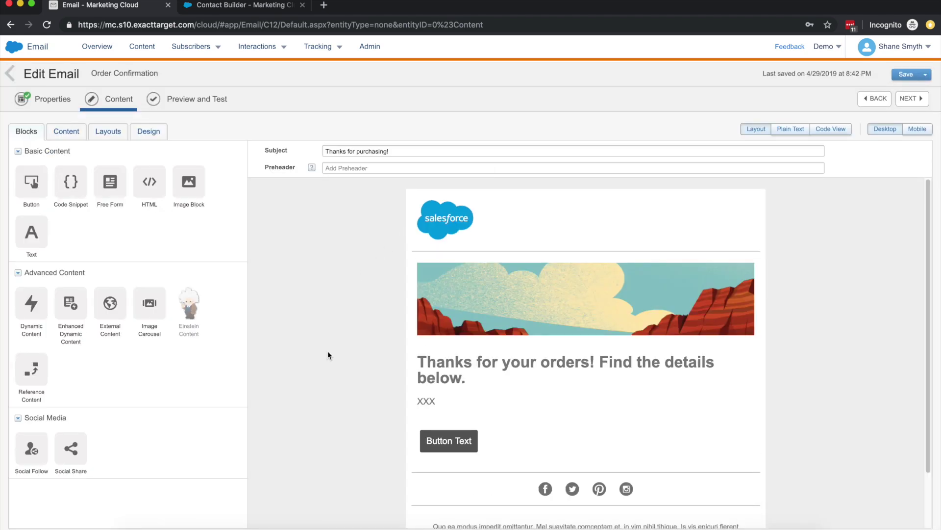
pyautogui.scroll(-1, 328, 355)
pyautogui.scroll(-1, 328, 355)
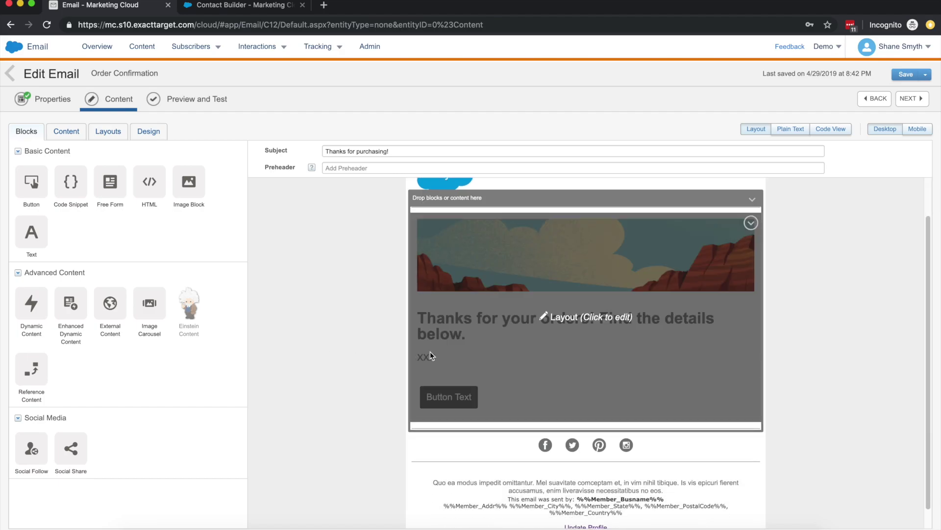
pyautogui.click(439, 355)
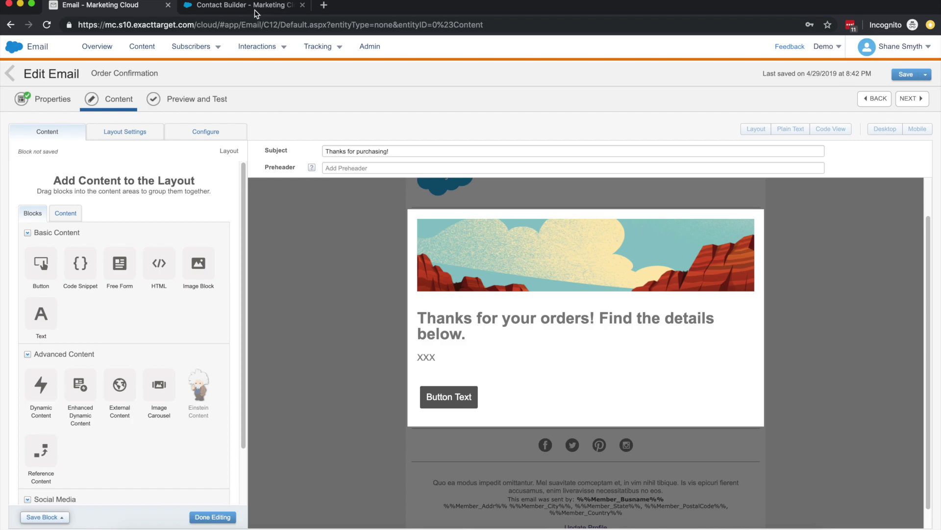
pyautogui.click(256, 5)
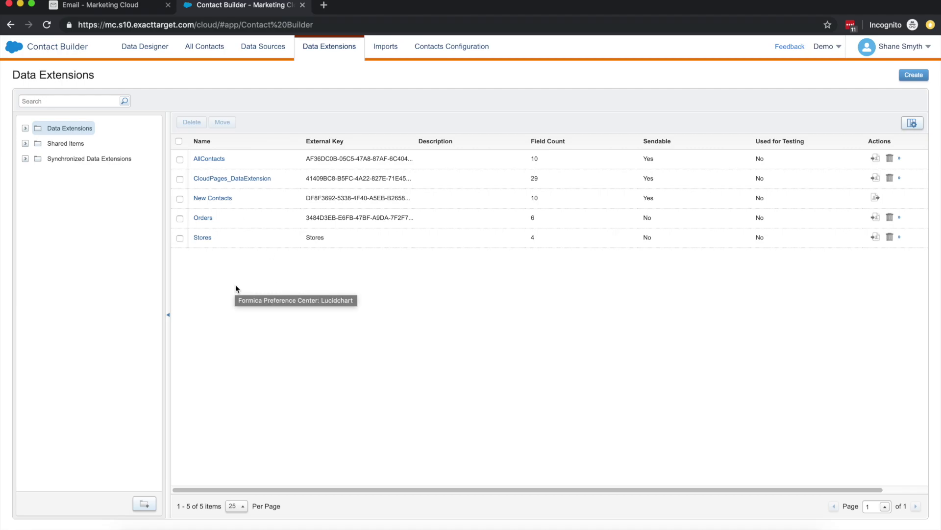
# - Review the AllContacts data extension's 7 records and HomeStoreId attribute, then return to Data Extensions
pyautogui.click(217, 160)
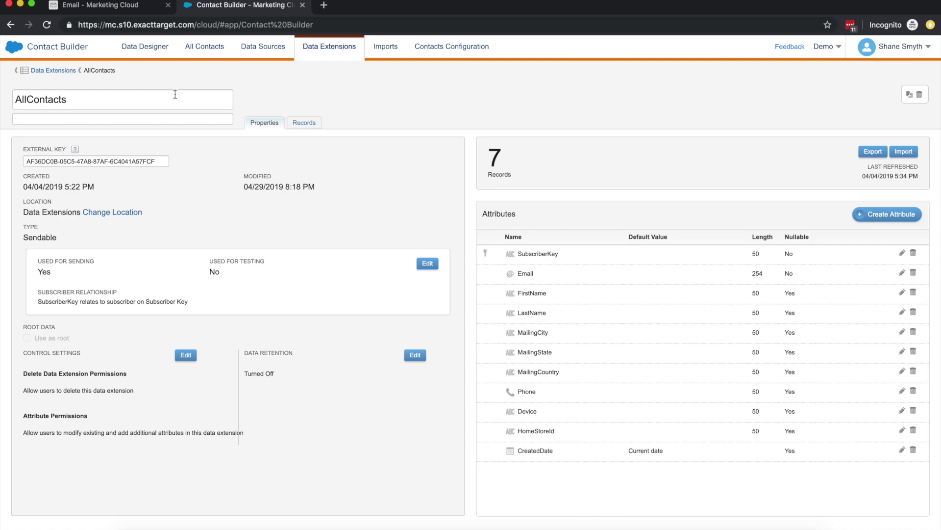
pyautogui.click(63, 72)
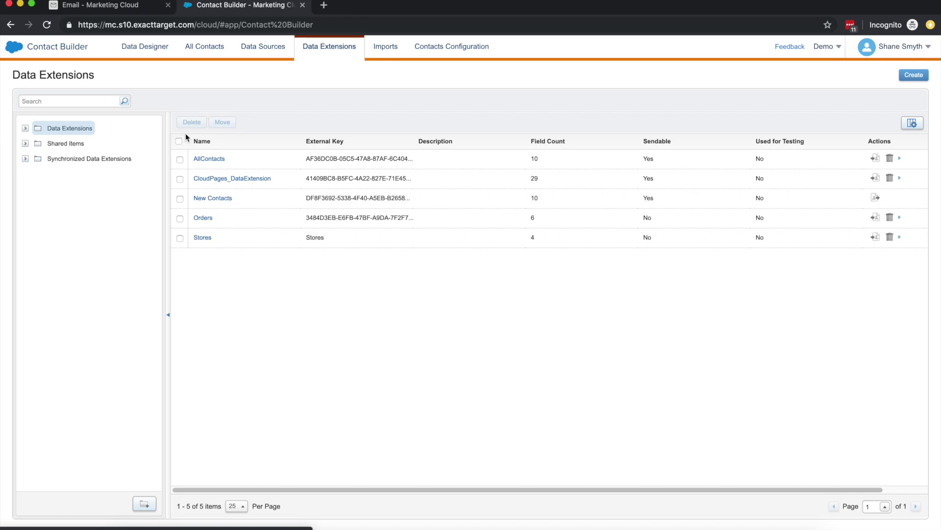
# - Inspect the Orders data extension's four records, focusing on their SubscriberKey values
pyautogui.click(204, 219)
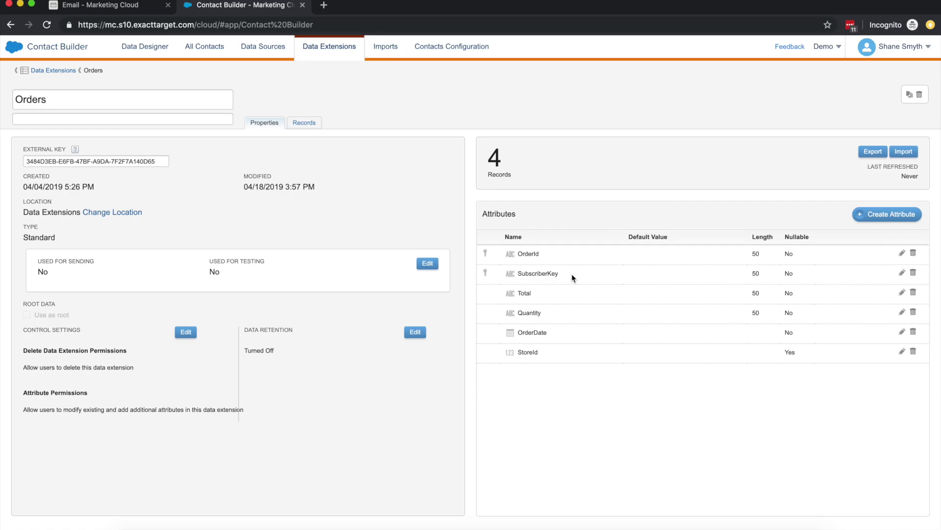
pyautogui.click(303, 122)
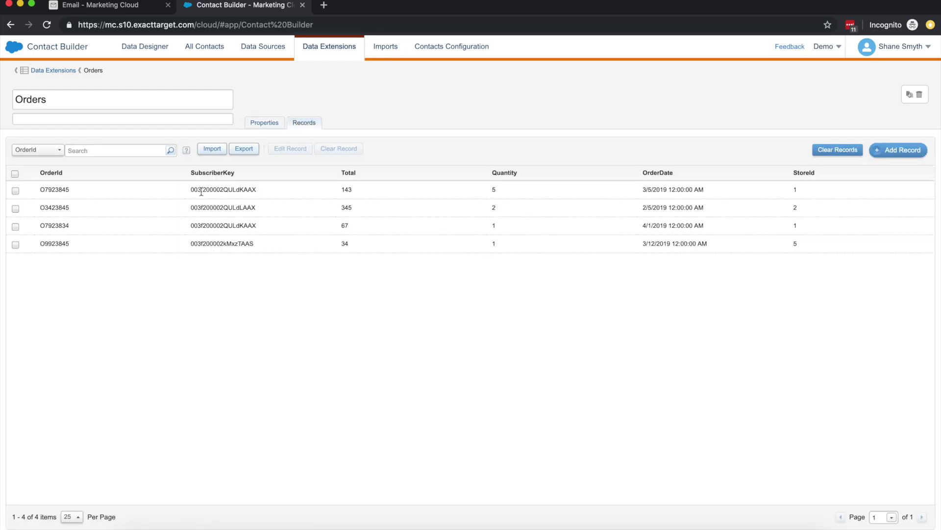
pyautogui.moveTo(191, 189); pyautogui.dragTo(207, 189)
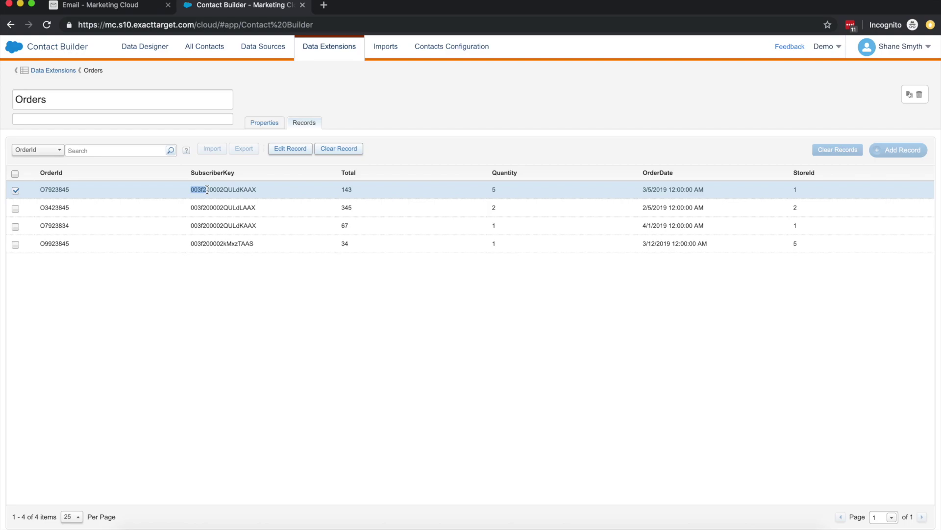
pyautogui.moveTo(191, 189); pyautogui.dragTo(202, 189)
pyautogui.click(195, 299)
pyautogui.click(141, 7)
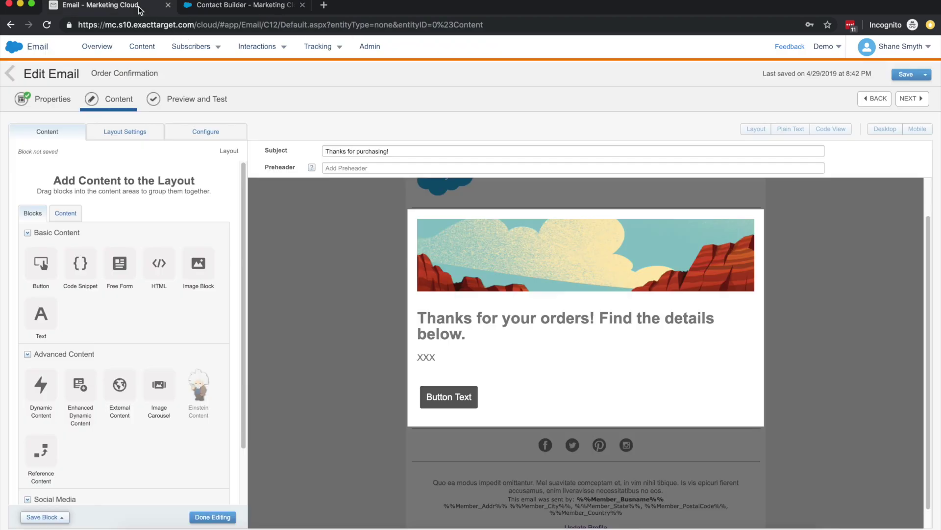
# - Replace the snippet's xxx placeholder with an empty %%[ ]%% AMPscript block
pyautogui.click(464, 366)
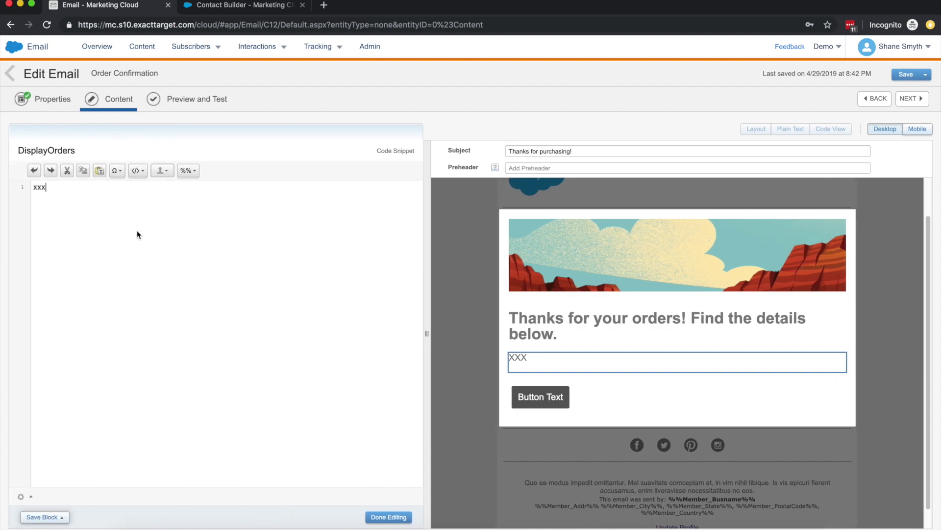
pyautogui.doubleClick(44, 189)
pyautogui.press('BackSpace')
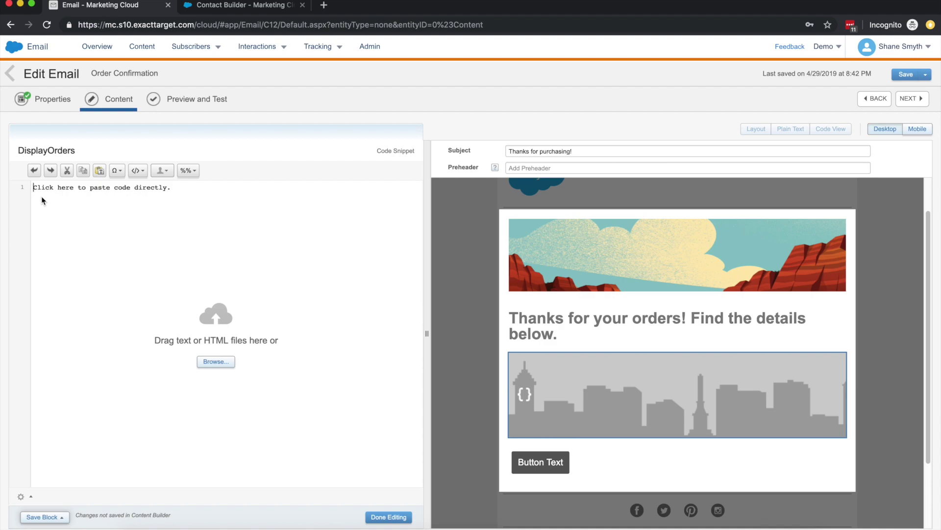
pyautogui.click(43, 200)
pyautogui.write('%%')
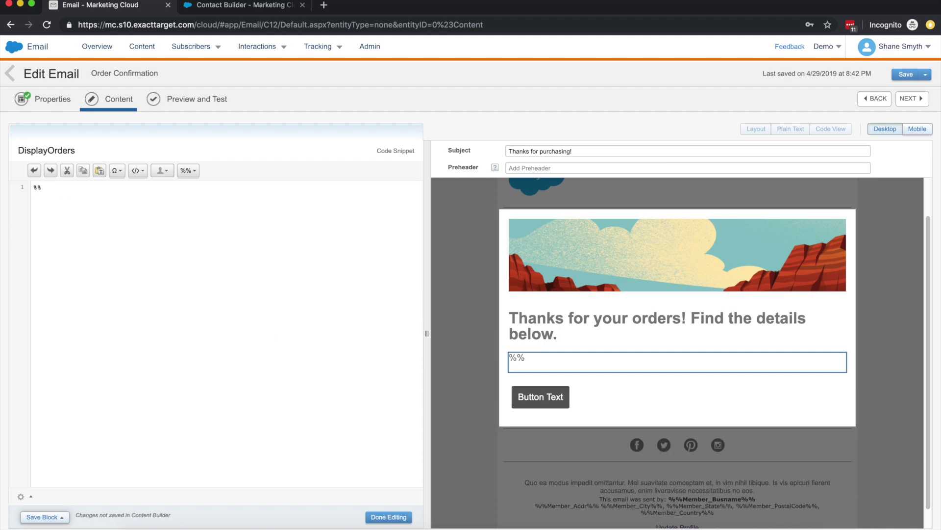
pyautogui.write('[   ]%%')
pyautogui.press('Left')
pyautogui.press('Left')
pyautogui.press('Left')
pyautogui.press('Return')
pyautogui.press('Return')
pyautogui.press('Return')
pyautogui.press('Up')
pyautogui.press('Up')
pyautogui.write('SET @')
pyautogui.write('order')
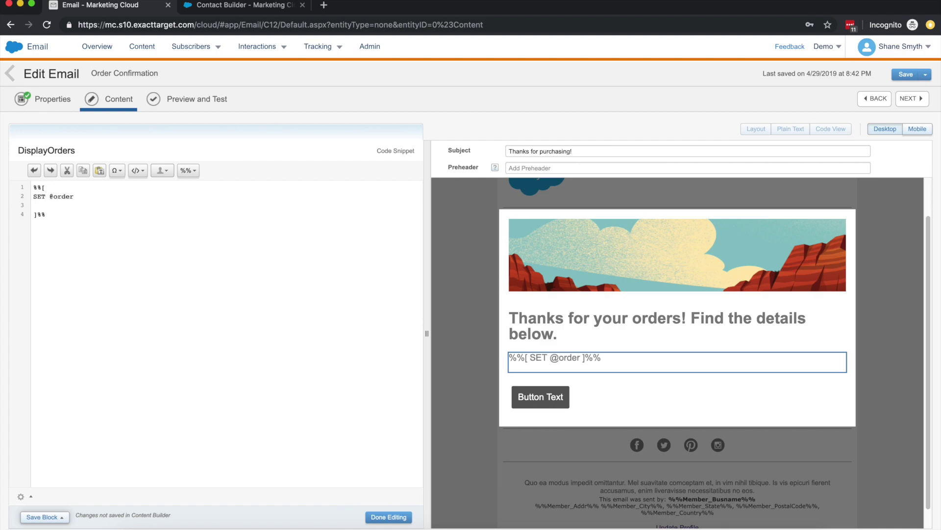
pyautogui.write('s = ')
pyautogui.write('Look')
pyautogui.write('upOrderedR')
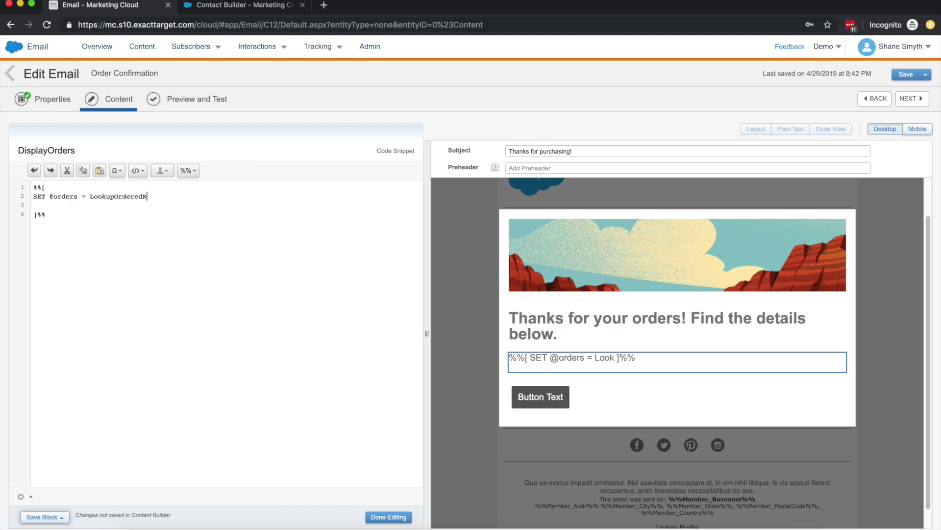
pyautogui.write('ows()')
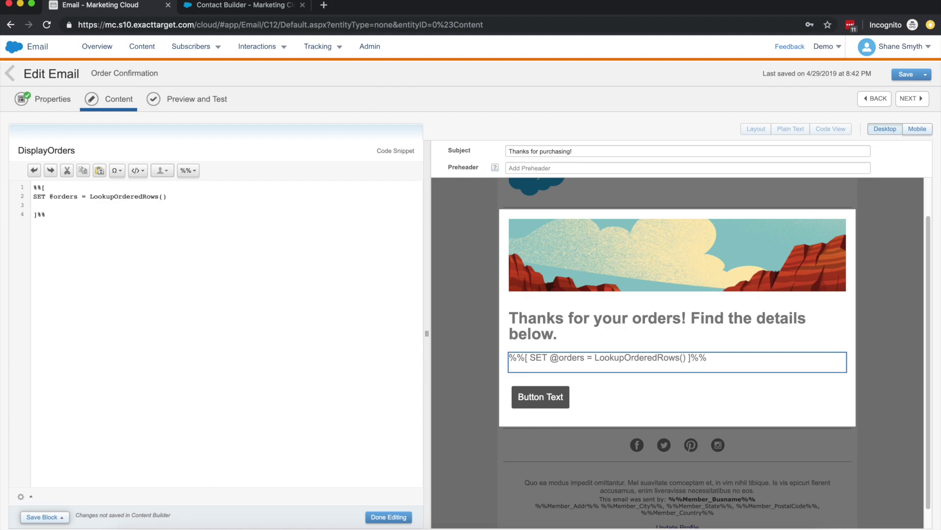
pyautogui.hotkey('ctrl', 's')
pyautogui.write('""')
pyautogui.write('Orders')
pyautogui.press('Right')
pyautogui.write(',')
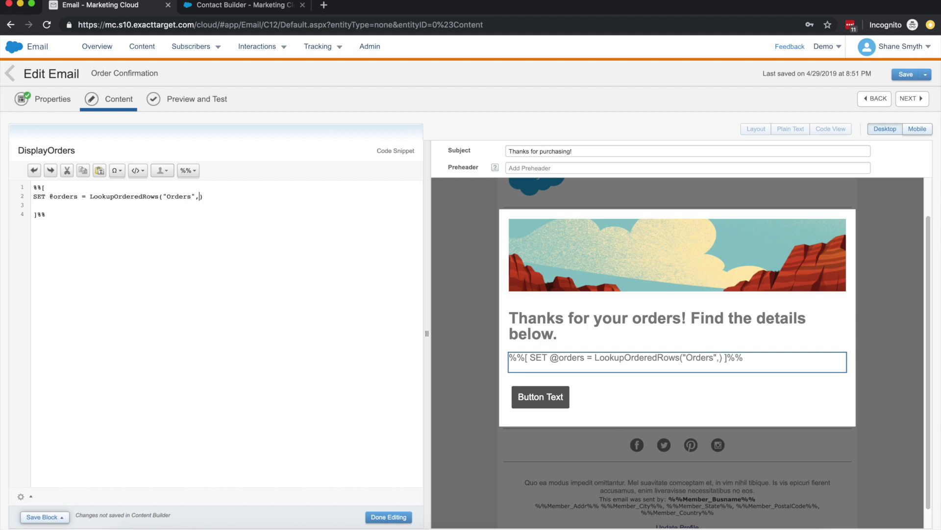
pyautogui.write('1')
pyautogui.write('00')
pyautogui.write(',"')
pyautogui.write('Or')
pyautogui.write('der')
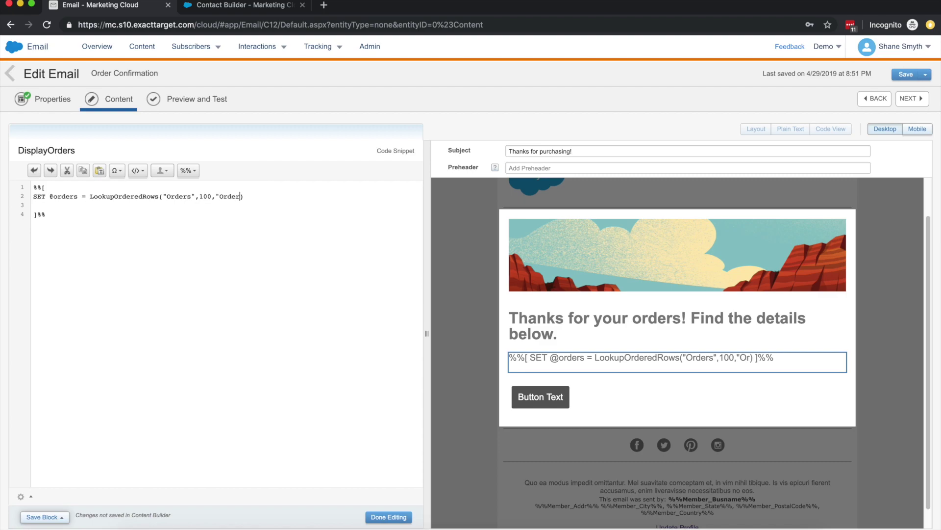
pyautogui.write('Date desc"')
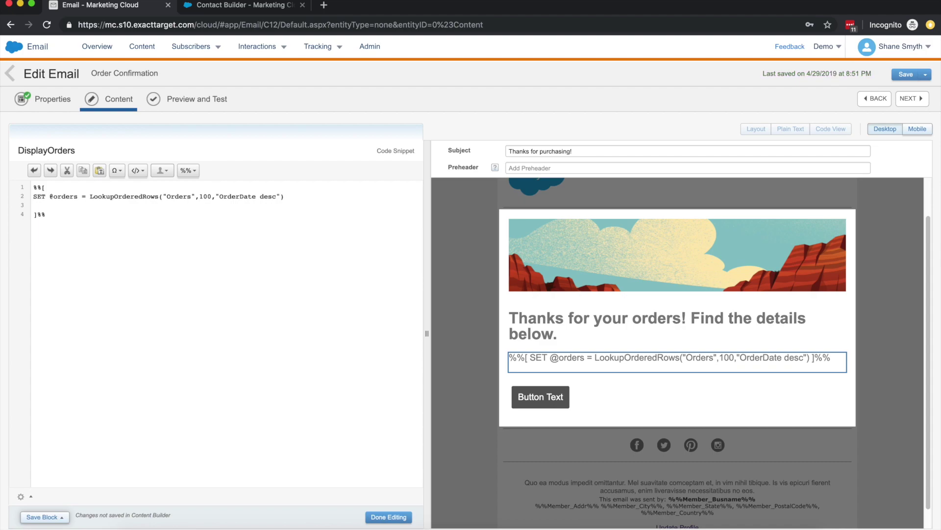
pyautogui.write(',')
pyautogui.write('"S')
pyautogui.write('ubscriberK')
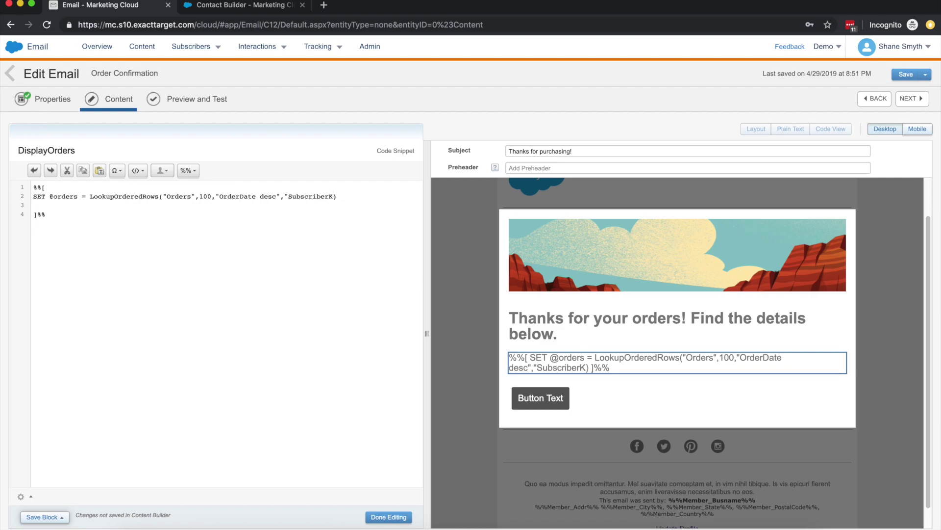
pyautogui.write('ey"')
pyautogui.write(',Subs')
pyautogui.write('criberK')
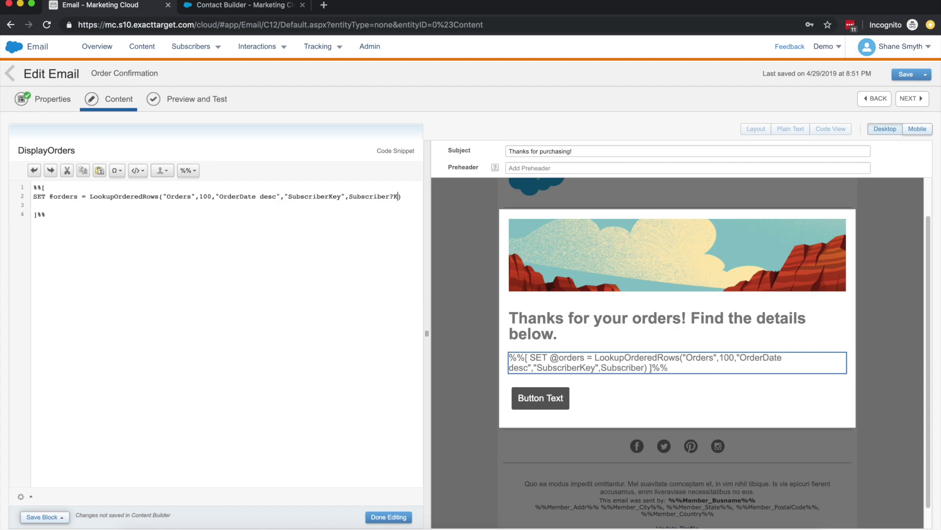
pyautogui.write('ey')
# - Save the lookup and cross-check SubscriberKey against the Orders records in Contact Builder
pyautogui.hotkey('ctrl', 's')
pyautogui.doubleClick(355, 197)
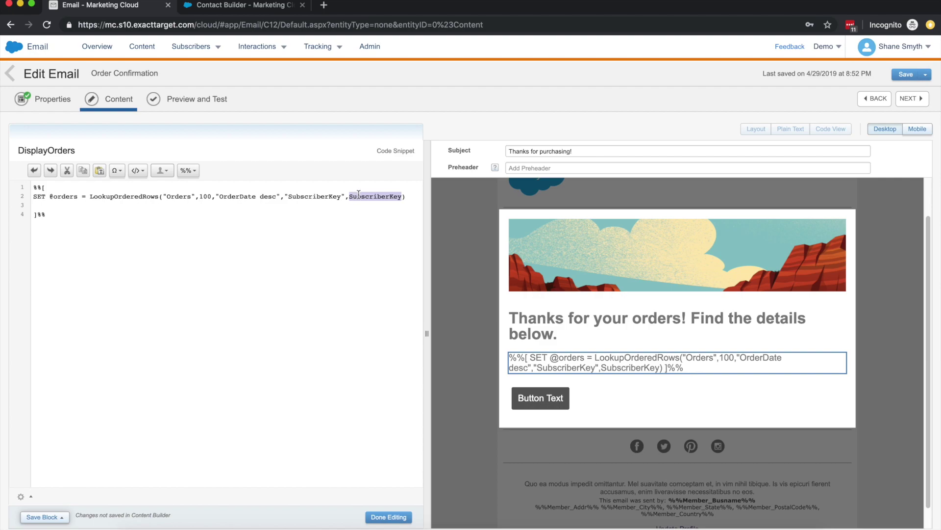
pyautogui.click(251, 7)
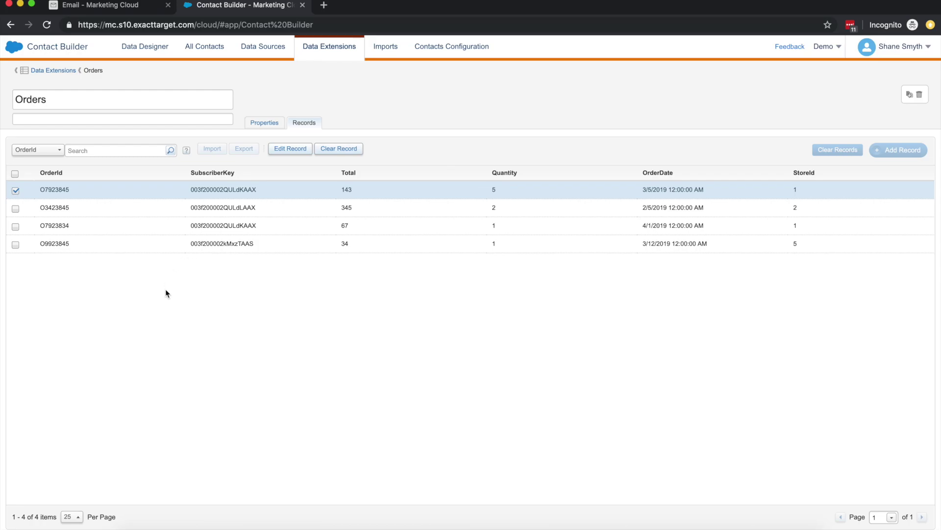
pyautogui.click(152, 7)
pyautogui.click(405, 199)
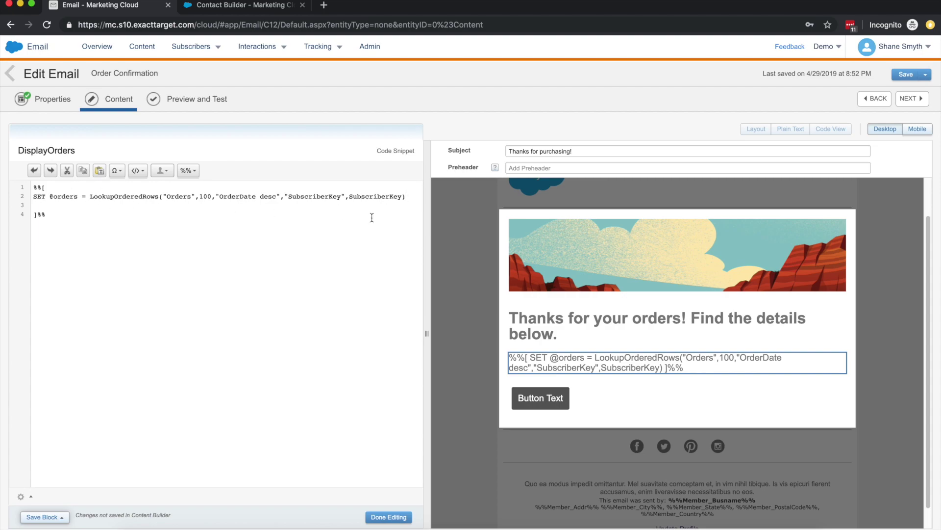
pyautogui.press('Return')
pyautogui.press('Return')
pyautogui.write('IF R')
pyautogui.write('owCount(')
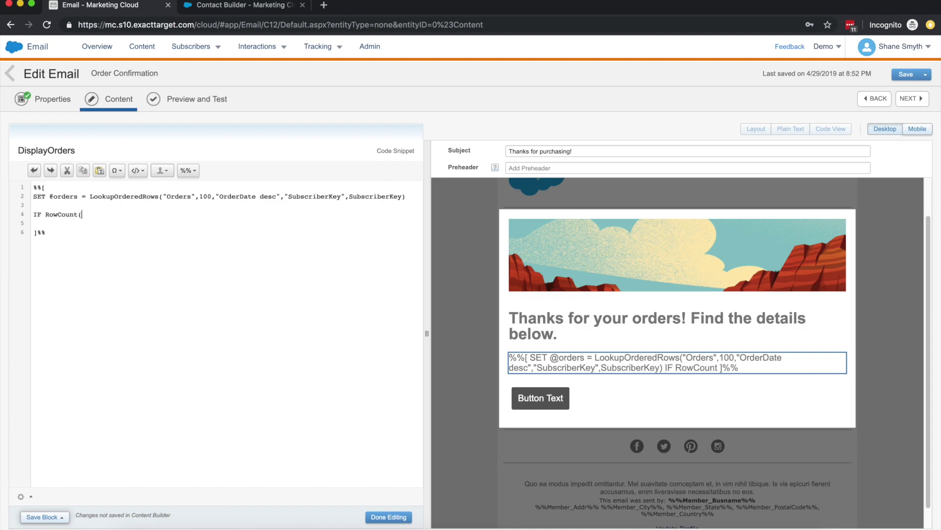
pyautogui.write('@order')
pyautogui.write('s) > ')
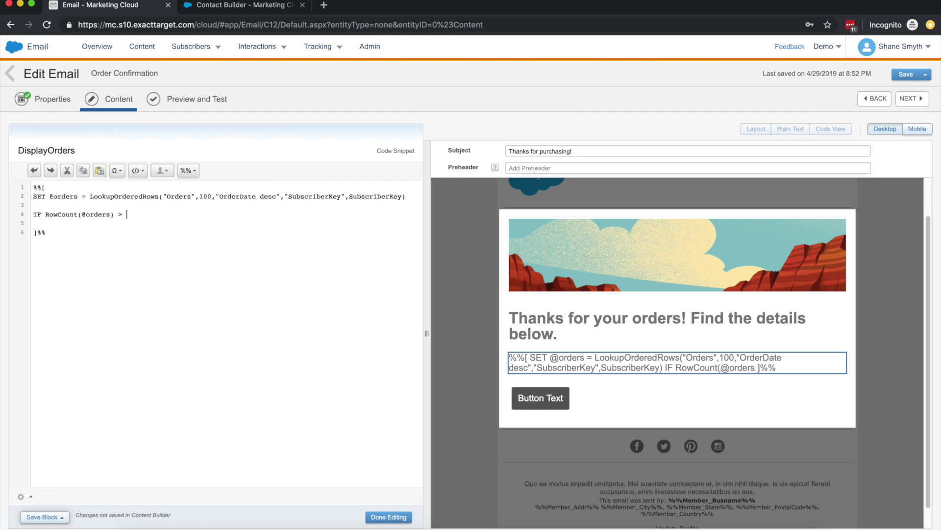
pyautogui.write('0 THEN')
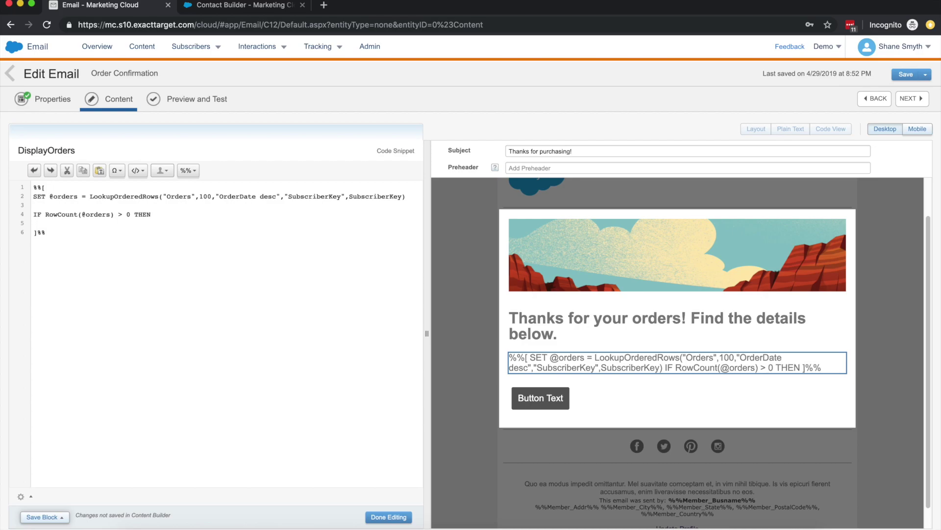
pyautogui.press('Return')
pyautogui.press('Return')
pyautogui.press('Return')
pyautogui.write('ENDIF')
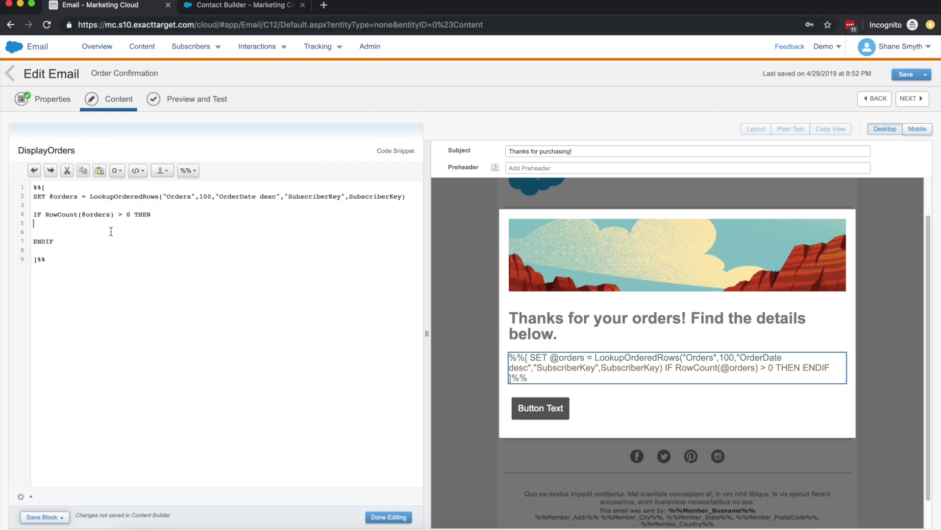
pyautogui.press('Tab')
pyautogui.write('FOR ')
pyautogui.write('@')
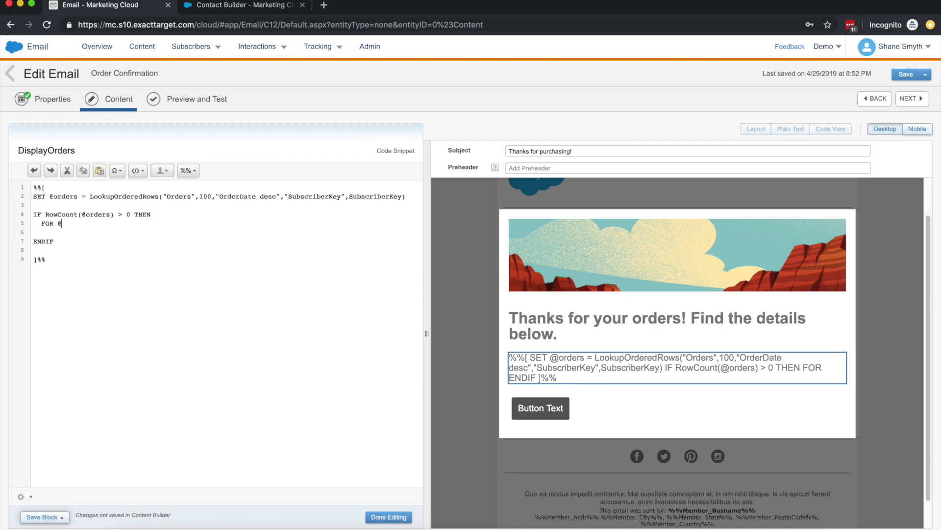
pyautogui.write('i =')
pyautogui.write(' 1 to RowerCount')
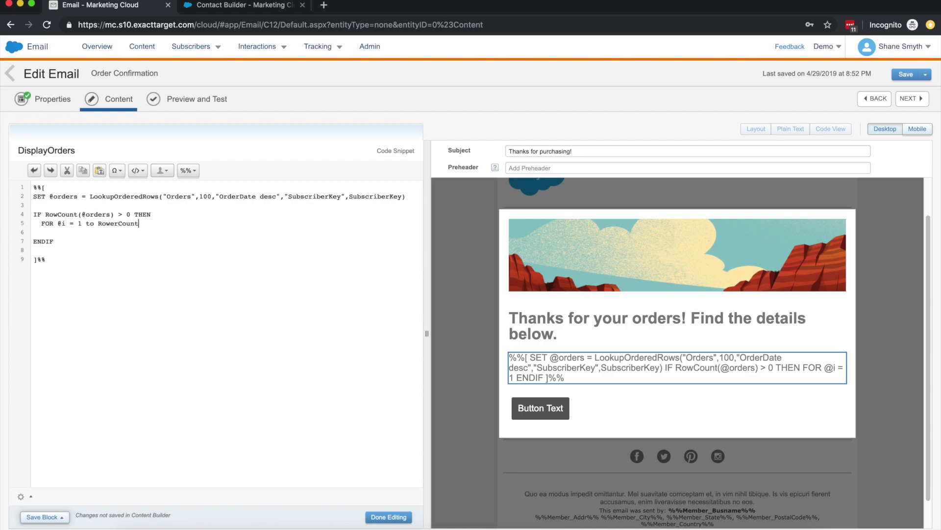
pyautogui.press('BackSpace')
pyautogui.press('BackSpace')
pyautogui.press('BackSpace')
pyautogui.press('BackSpace')
pyautogui.press('BackSpace')
pyautogui.press('BackSpace')
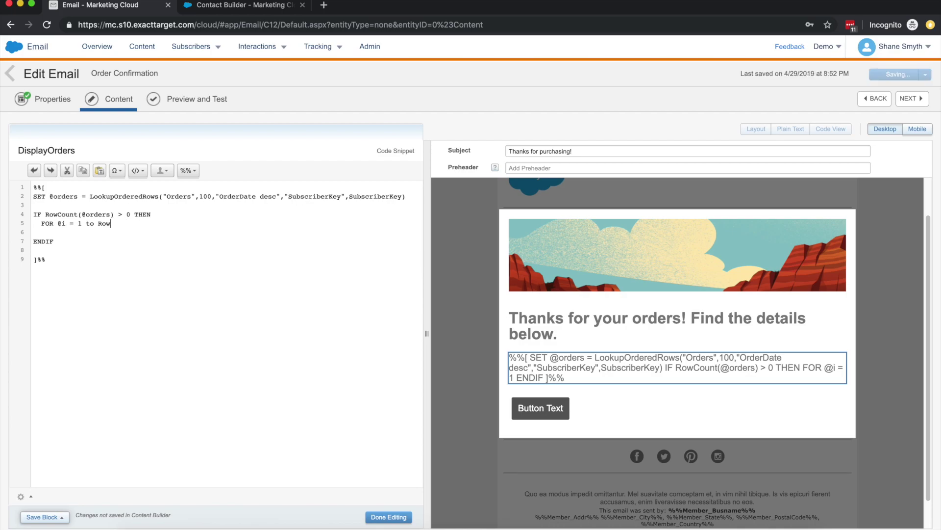
pyautogui.write('Count(')
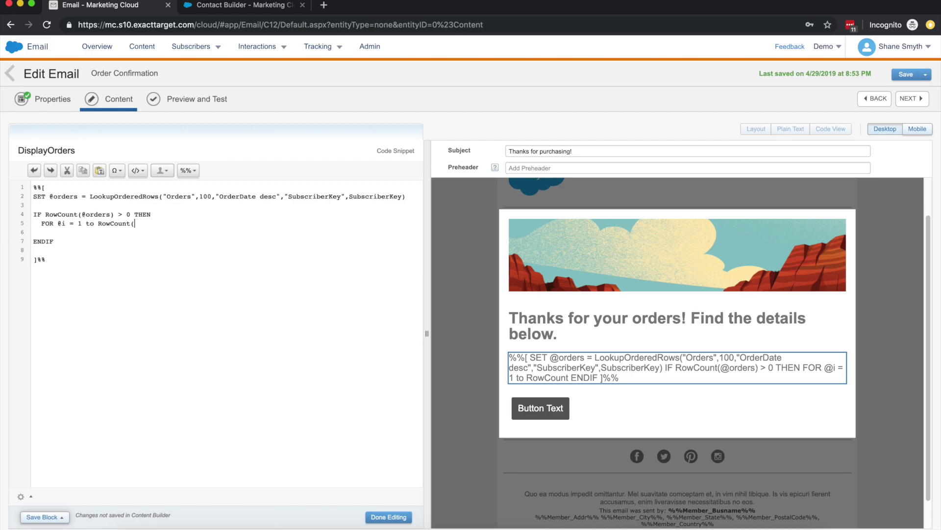
pyautogui.write('@orders) ')
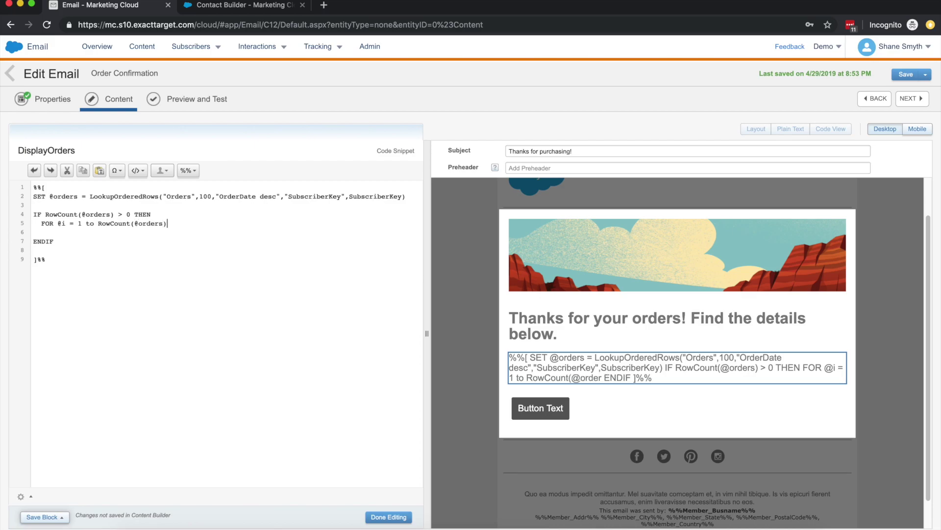
pyautogui.write('do')
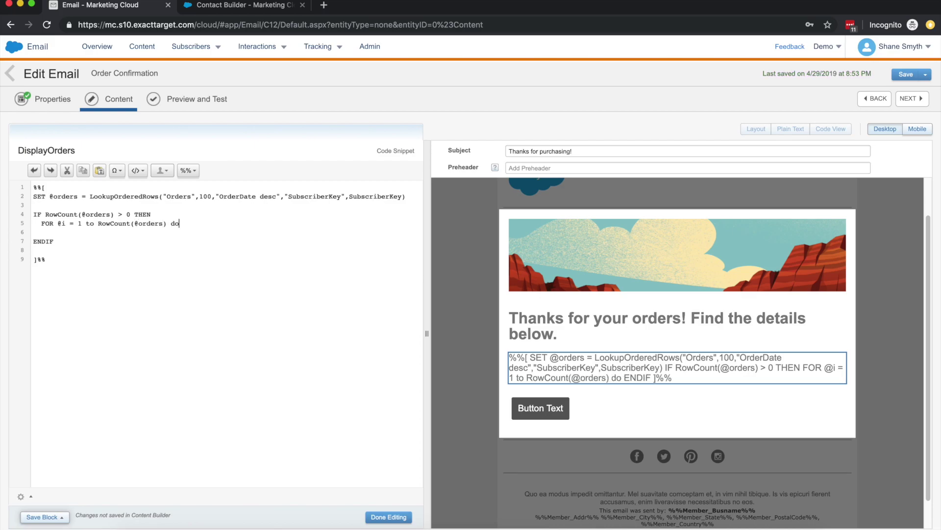
pyautogui.press('Return')
pyautogui.press('Return')
pyautogui.write('NE')
pyautogui.write('XT @i')
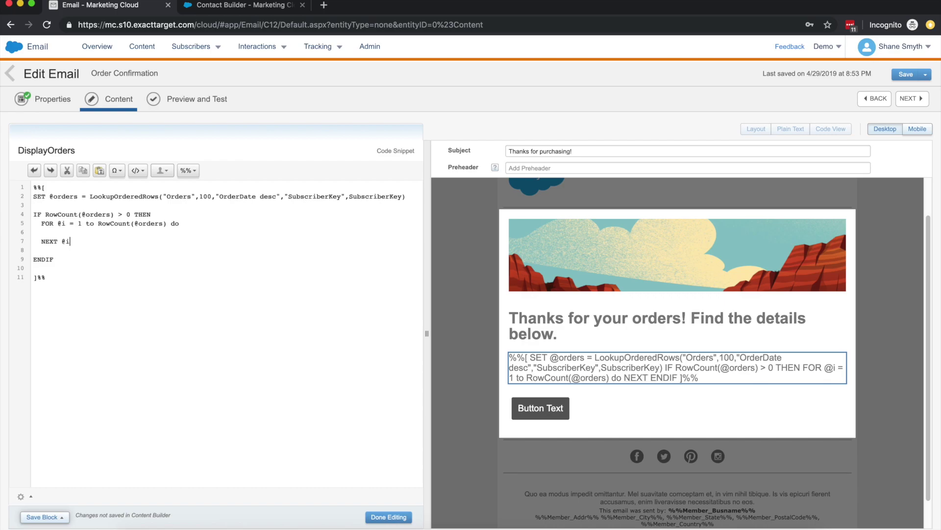
pyautogui.press('Up')
pyautogui.hotkey('ctrl', 's')
# - Add an ELSE line just before ENDIF and save the email
pyautogui.moveTo(34, 215); pyautogui.dragTo(153, 214)
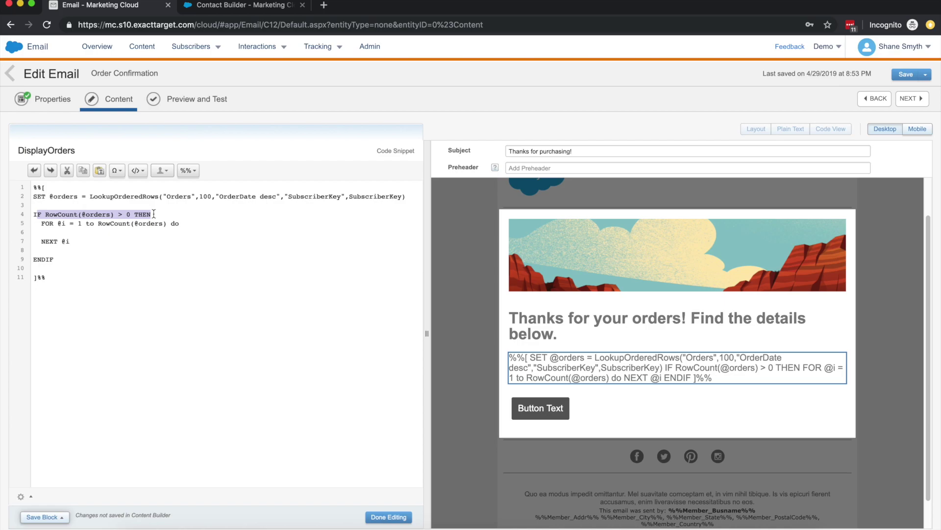
pyautogui.click(69, 240)
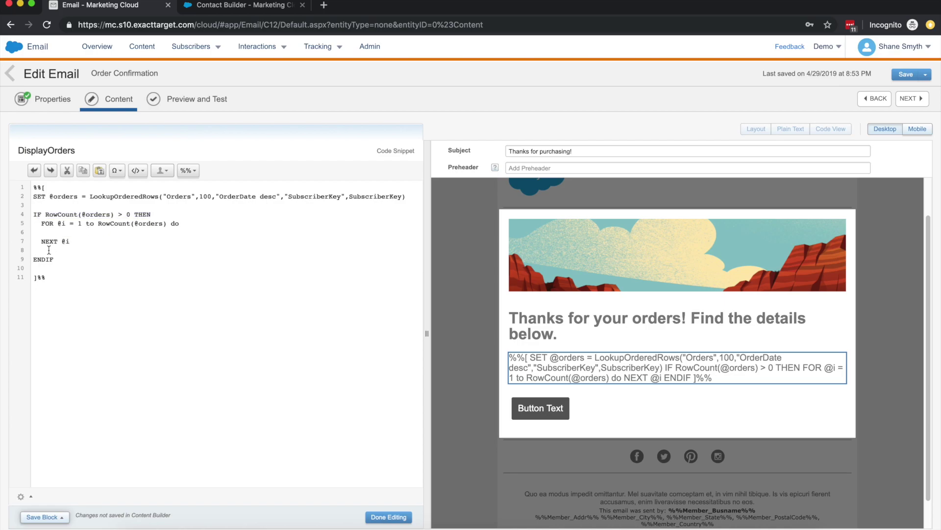
pyautogui.write('ELSE')
pyautogui.press('Return')
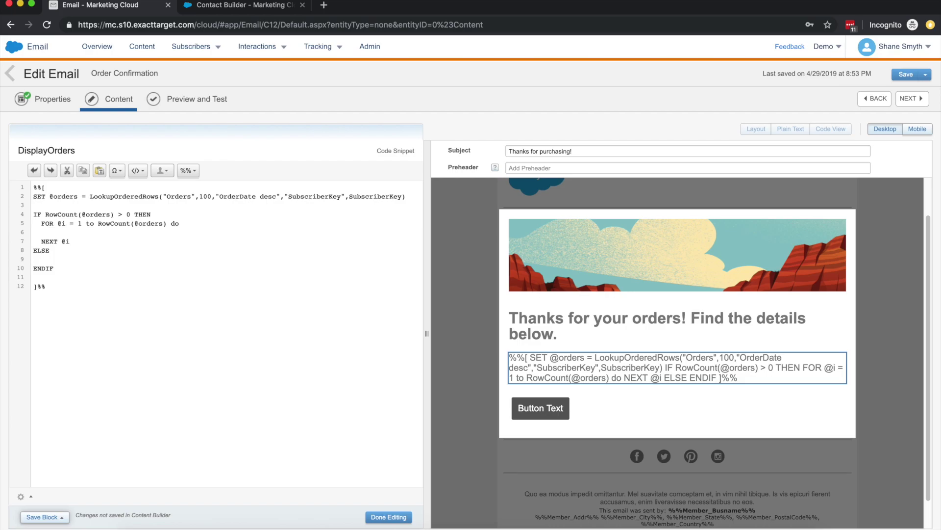
pyautogui.hotkey('ctrl', 's')
pyautogui.moveTo(79, 225); pyautogui.dragTo(83, 226)
pyautogui.moveTo(98, 224); pyautogui.dragTo(165, 224)
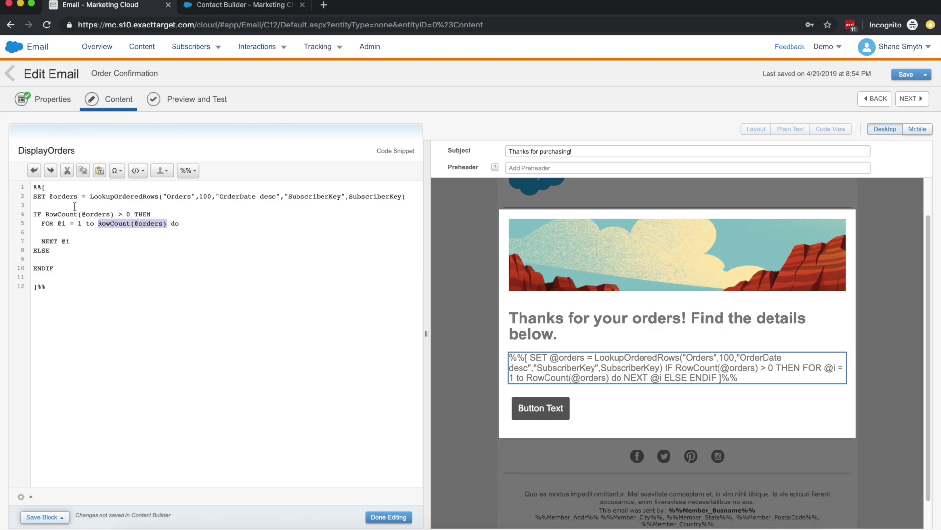
pyautogui.moveTo(50, 197); pyautogui.dragTo(78, 197)
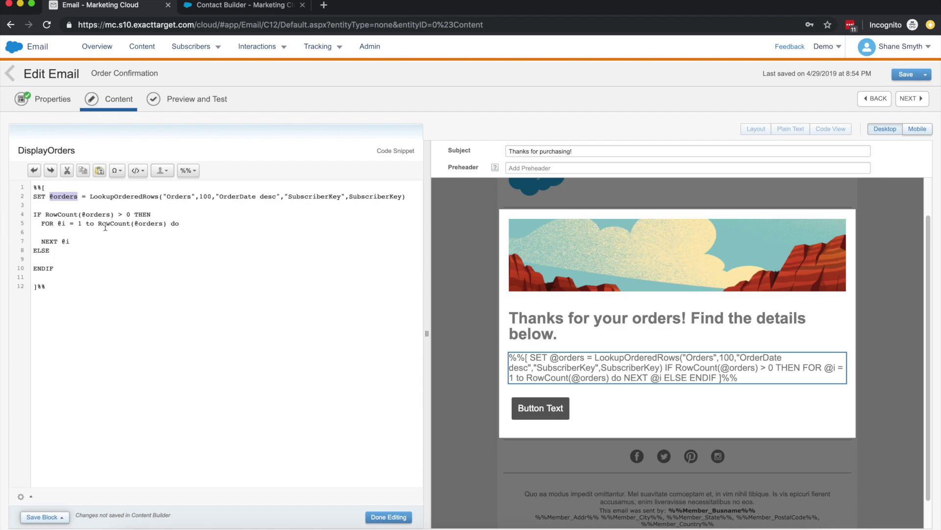
pyautogui.click(76, 232)
pyautogui.write('SET @')
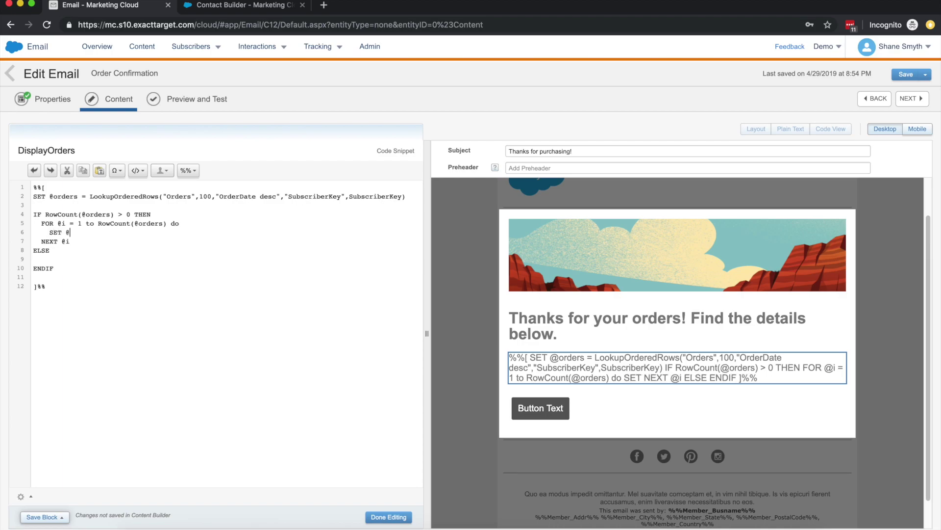
pyautogui.write('order')
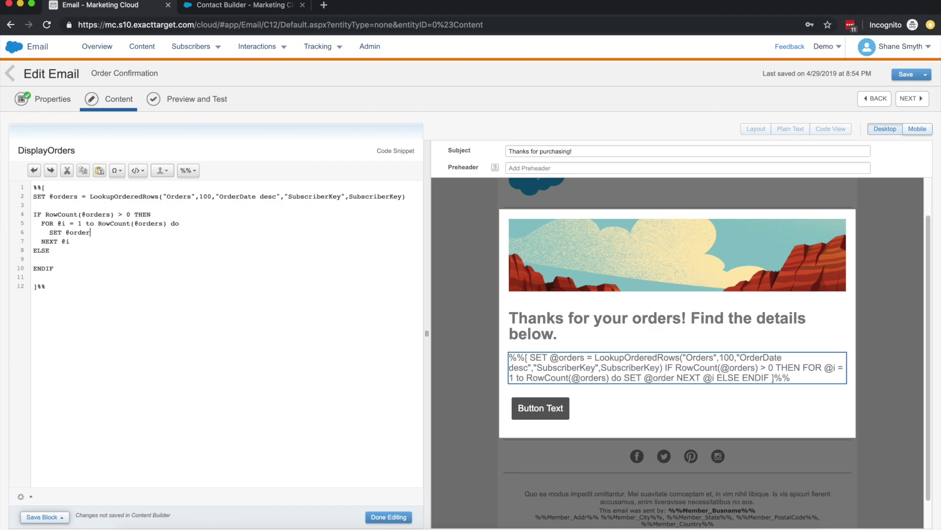
pyautogui.write(' = ROW')
pyautogui.write('(@orders,')
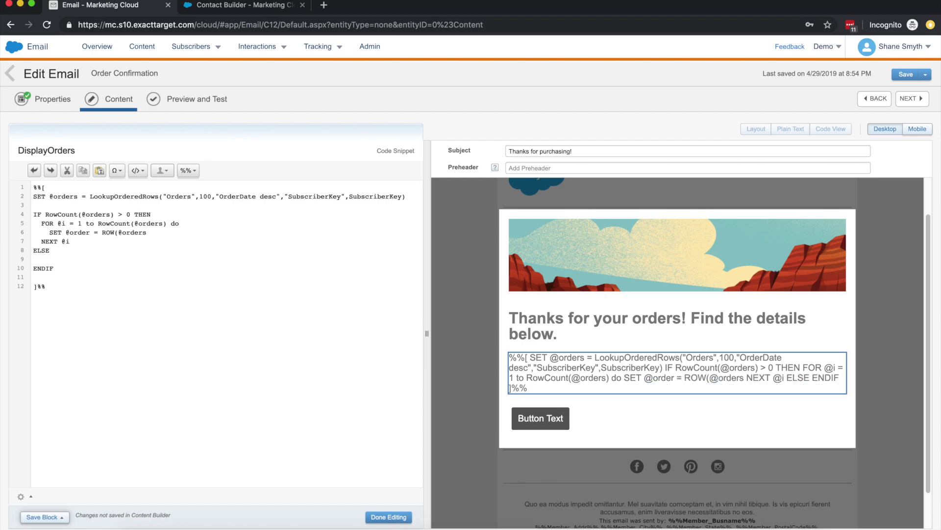
pyautogui.write('@i)')
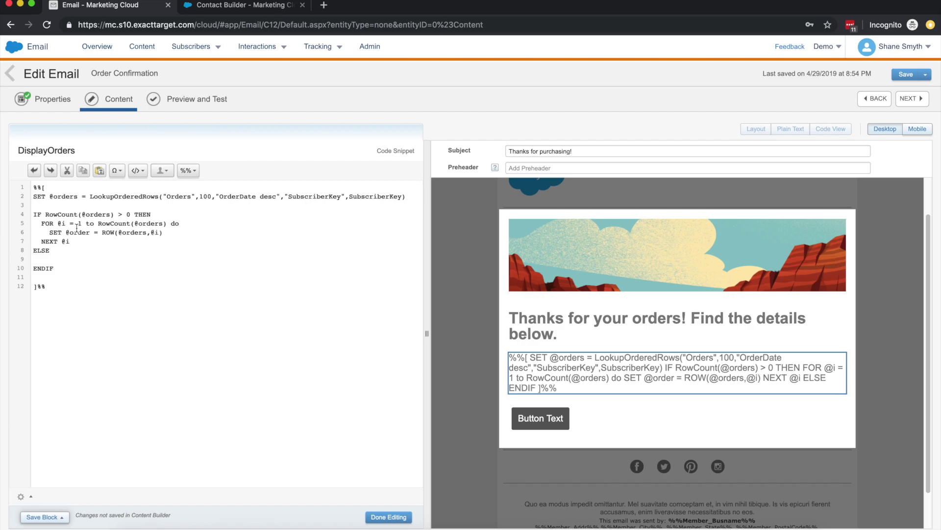
pyautogui.hotkey('ctrl', 's')
pyautogui.press('Return')
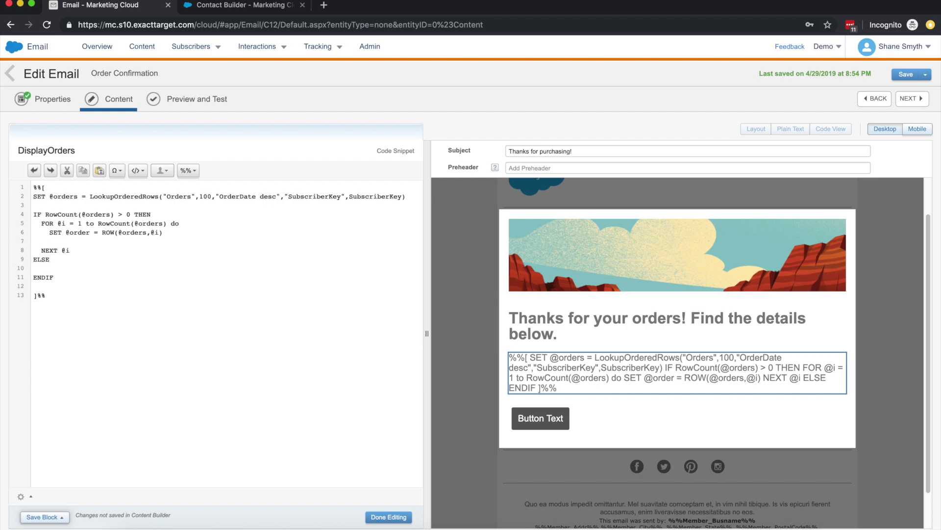
pyautogui.write('SET @')
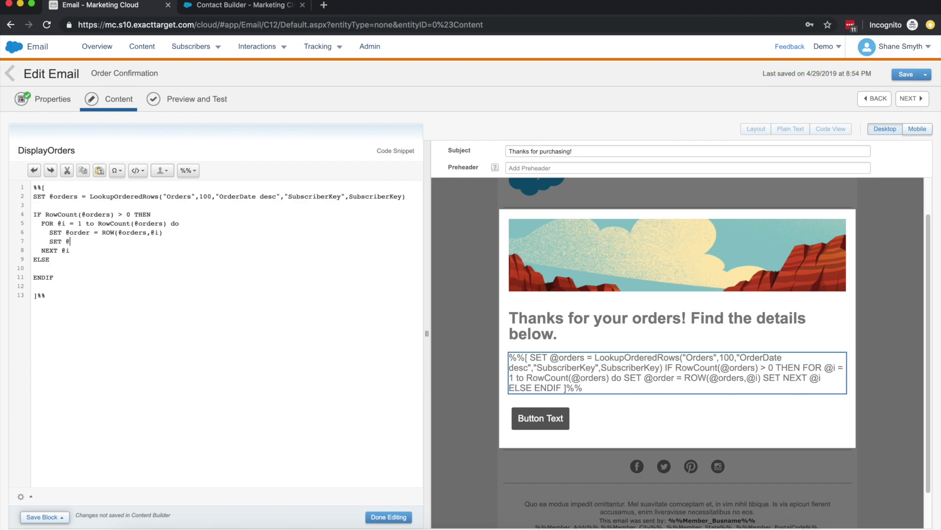
pyautogui.write('ID = ')
pyautogui.write('FIELD')
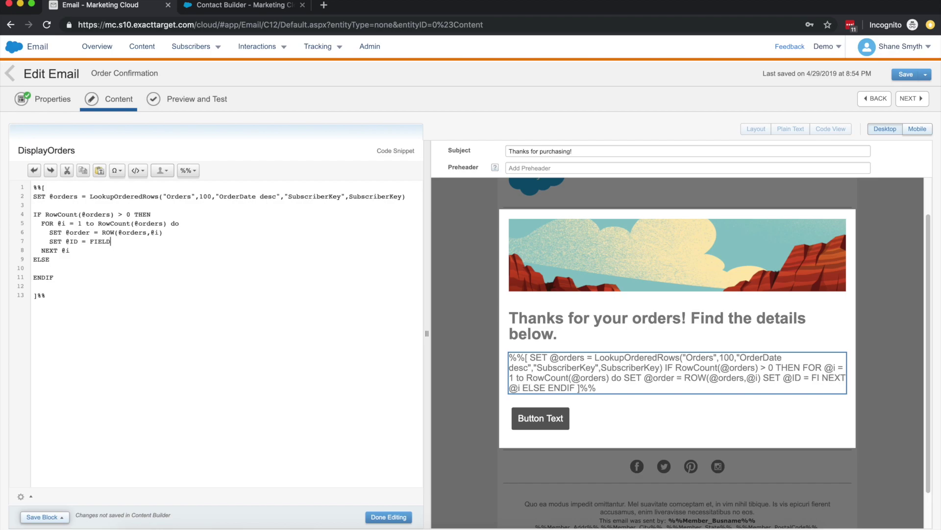
pyautogui.write('(')
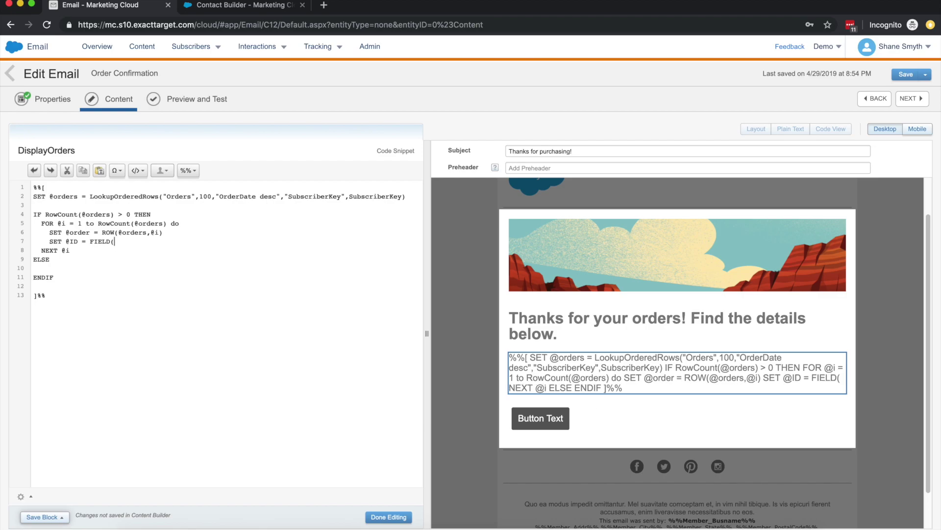
pyautogui.write('@order,""')
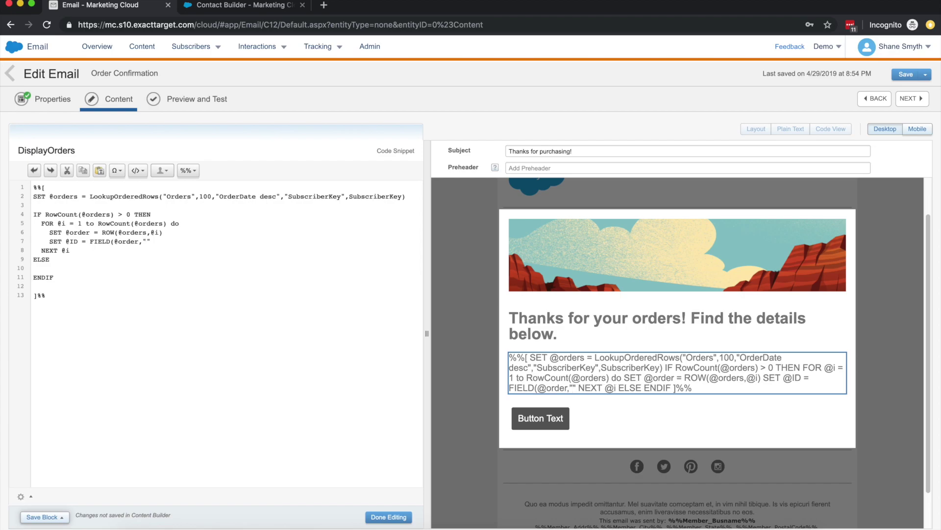
pyautogui.write(')')
pyautogui.press('Left')
pyautogui.press('Left')
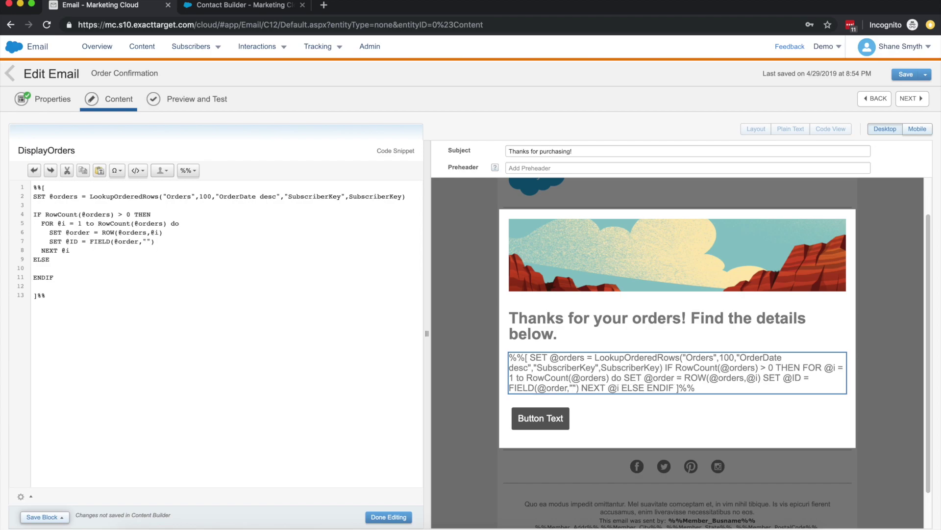
pyautogui.write('OrderId')
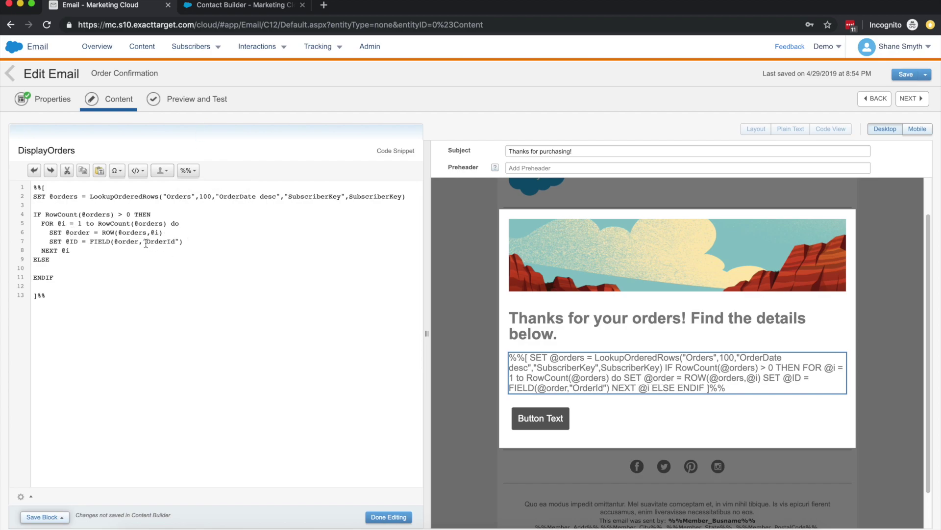
pyautogui.hotkey('ctrl', 's')
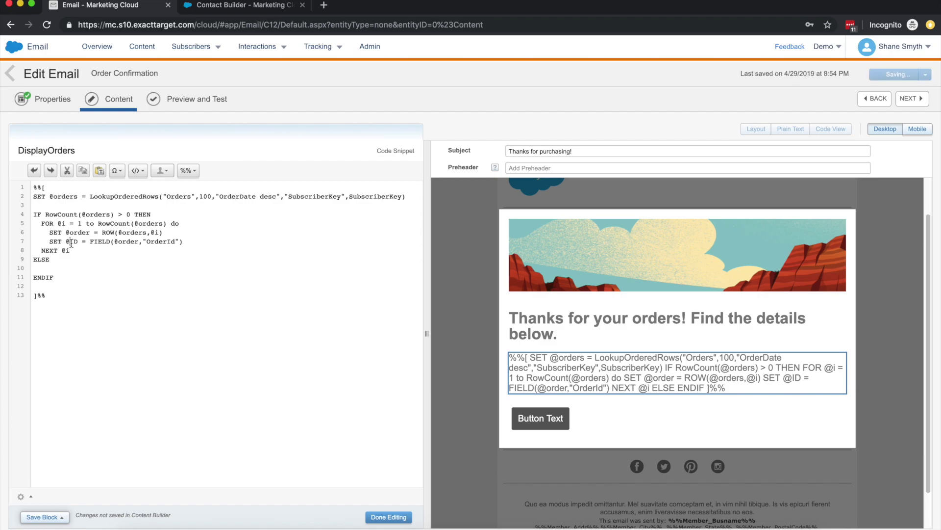
# - Verify the OrderId field name against the Orders attributes in Contact Builder
pyautogui.doubleClick(157, 242)
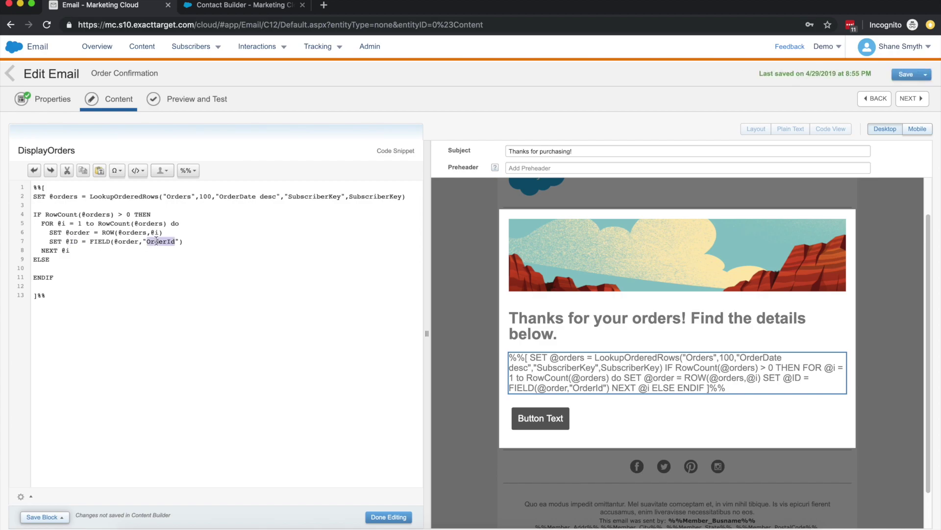
pyautogui.click(247, 6)
pyautogui.click(258, 125)
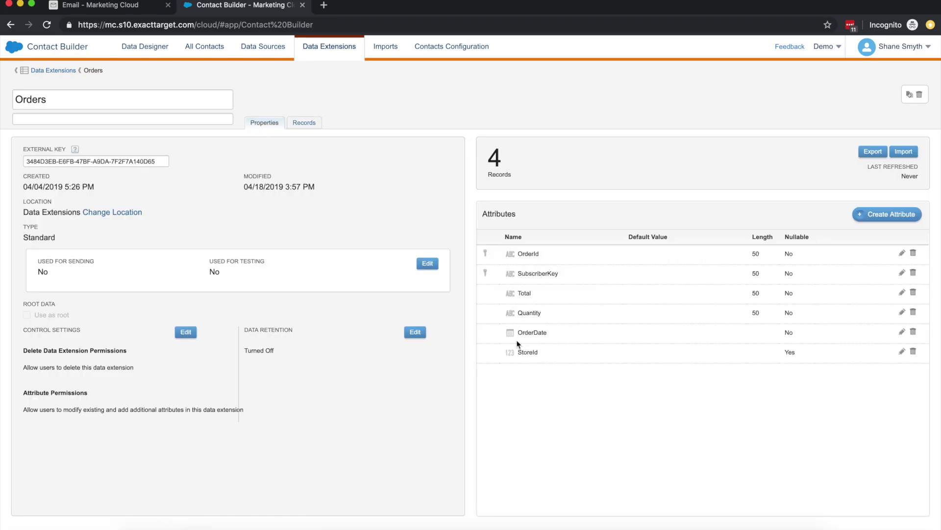
pyautogui.click(130, 15)
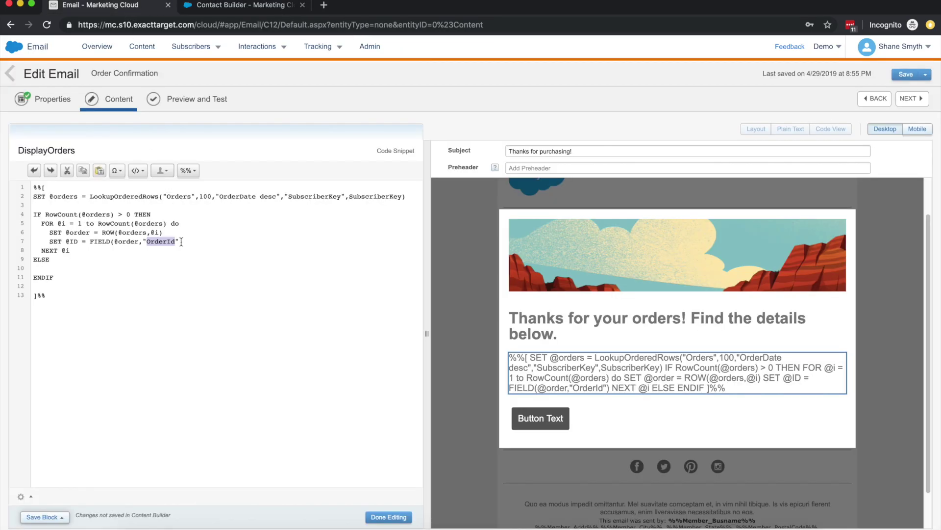
pyautogui.moveTo(182, 241); pyautogui.dragTo(51, 242)
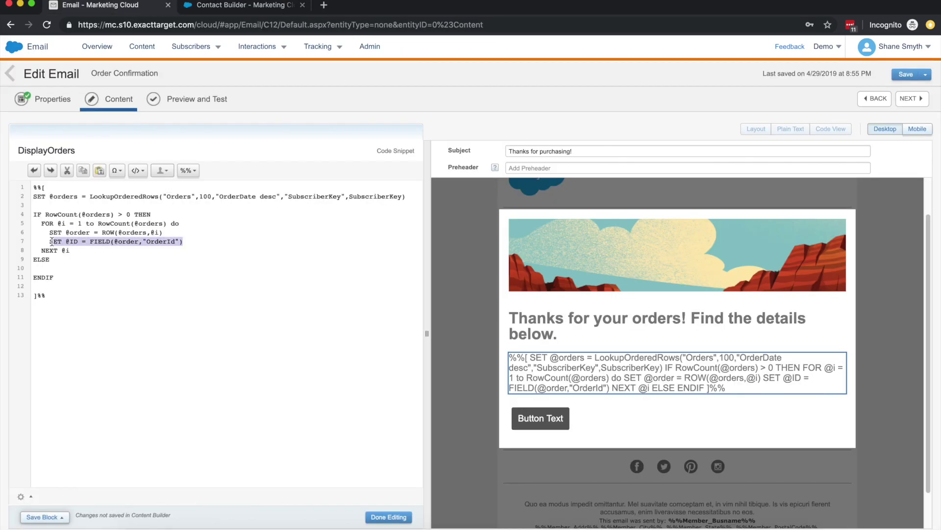
pyautogui.moveTo(51, 241); pyautogui.dragTo(185, 242)
pyautogui.hotkey('ctrl', 'c')
pyautogui.press('End')
pyautogui.press('Return')
pyautogui.hotkey('ctrl', 'v')
pyautogui.press('Return')
pyautogui.hotkey('ctrl', 'v')
pyautogui.press('Return')
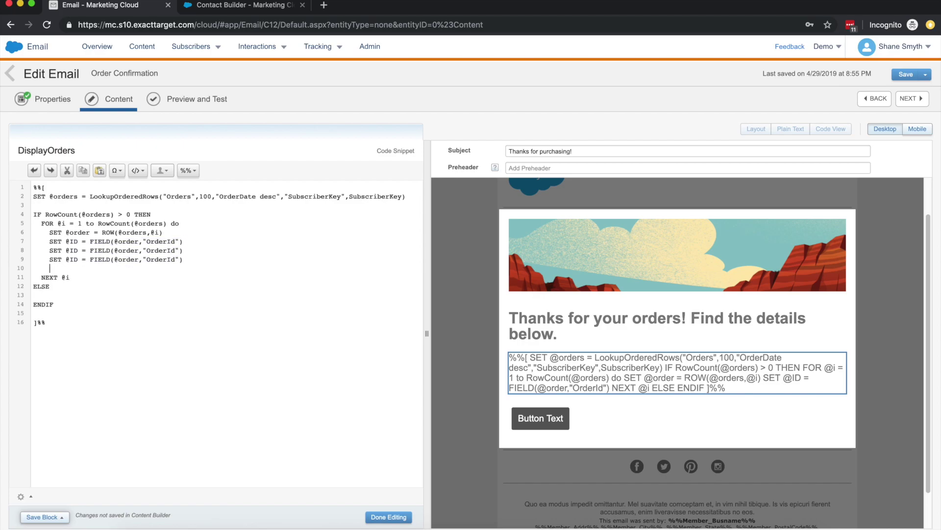
pyautogui.hotkey('ctrl', 'v')
pyautogui.press('Return')
pyautogui.hotkey('ctrl', 'v')
# - Change the copies' field names to Total, Quantity, OrderDate and StoreId
pyautogui.doubleClick(161, 250)
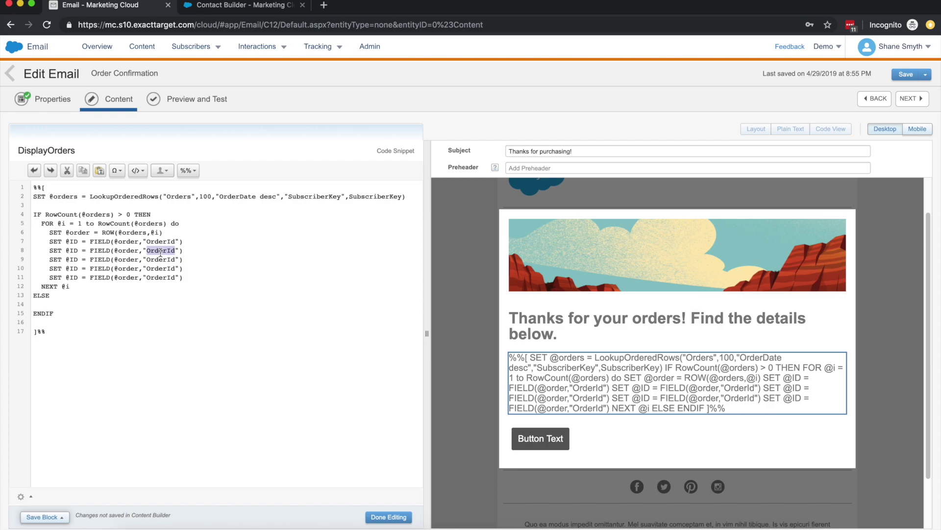
pyautogui.write('Total')
pyautogui.doubleClick(158, 260)
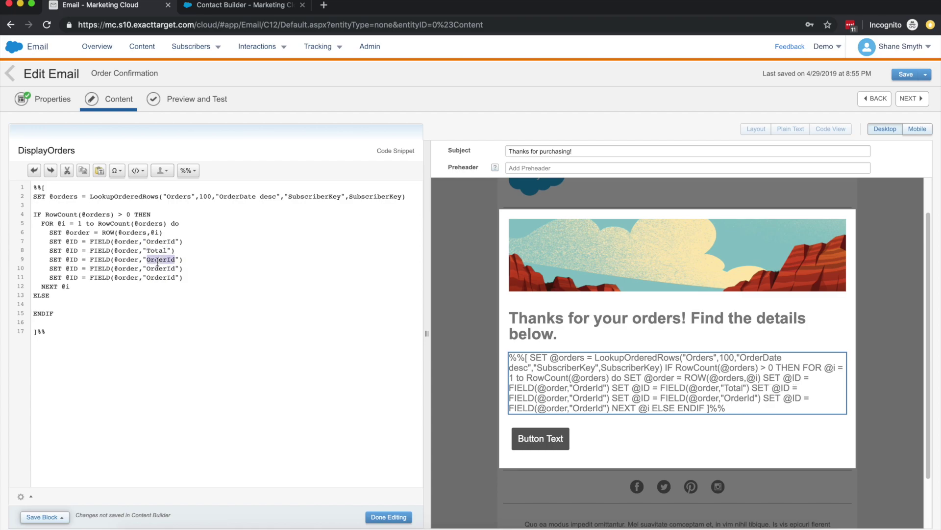
pyautogui.write('Quantit')
pyautogui.write('y')
pyautogui.doubleClick(157, 268)
pyautogui.write('OrderDate')
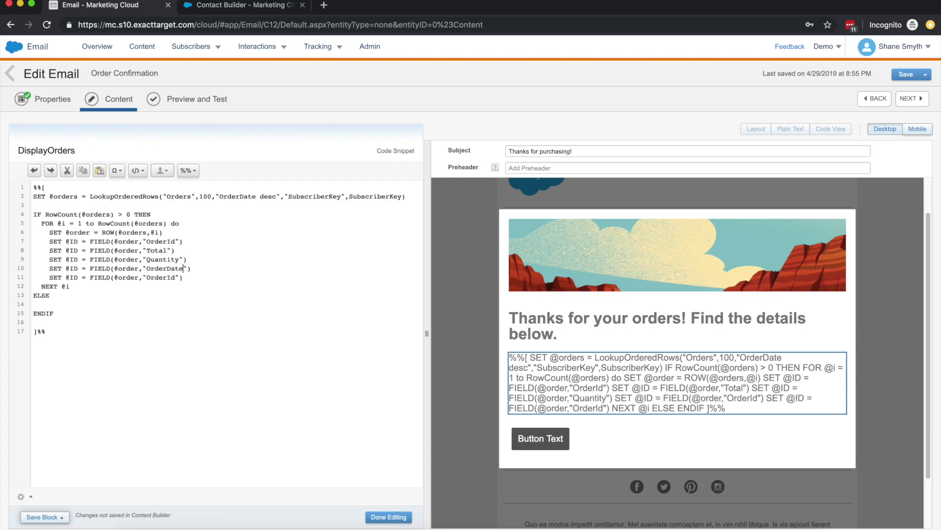
pyautogui.doubleClick(157, 277)
pyautogui.write('Stor')
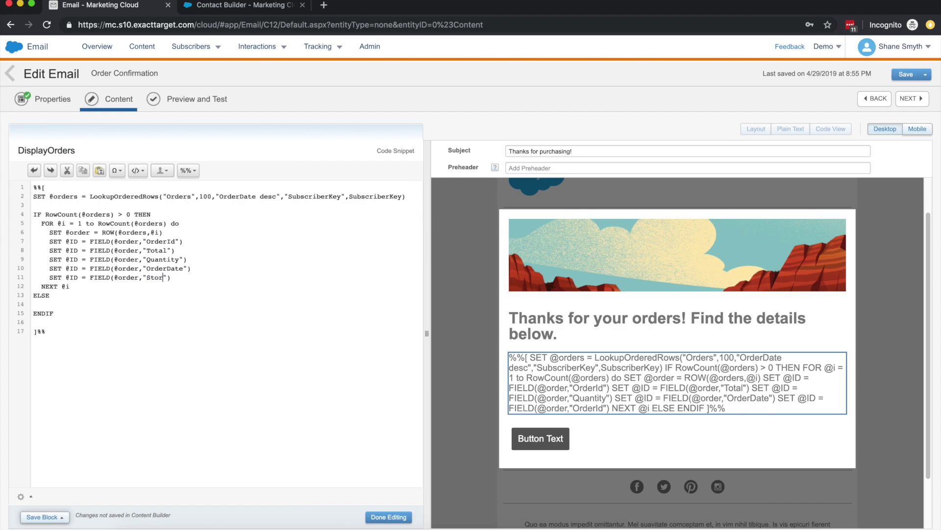
pyautogui.write('eId')
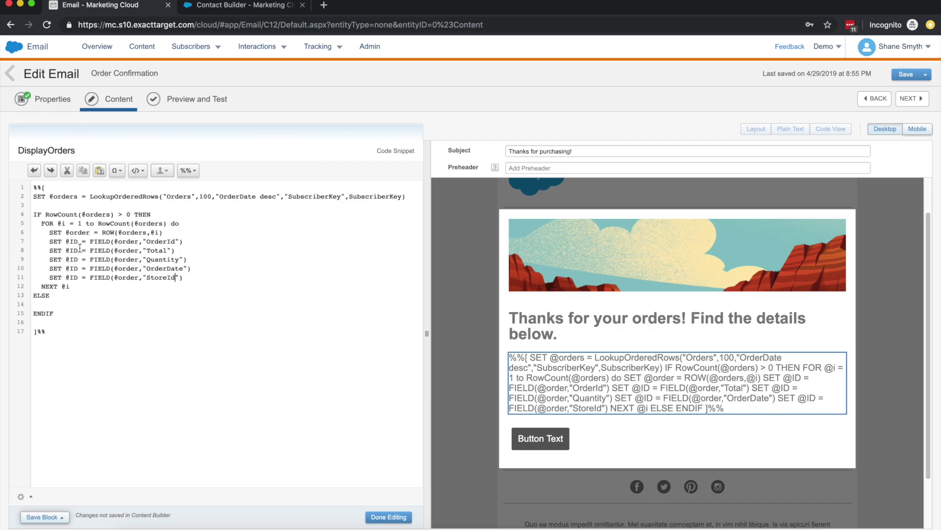
pyautogui.doubleClick(72, 250)
pyautogui.write('Total')
pyautogui.doubleClick(74, 259)
pyautogui.write('Quan')
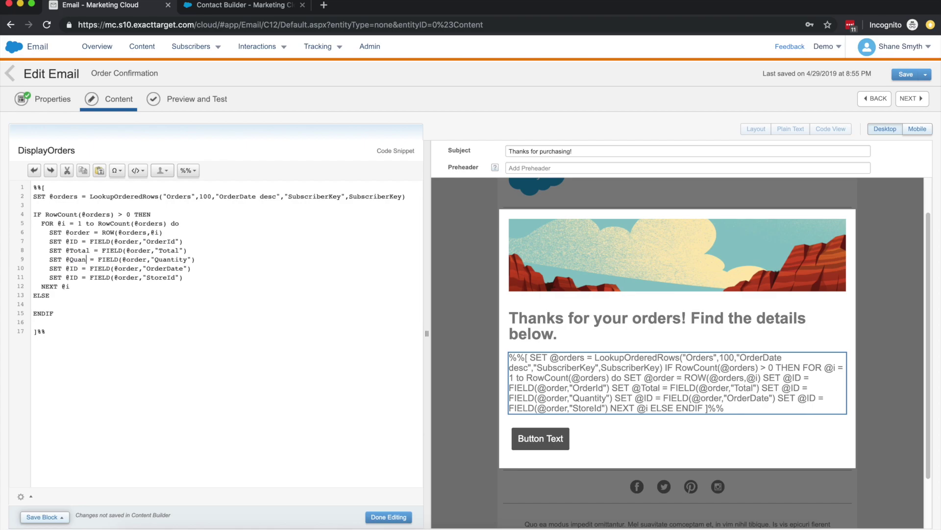
pyautogui.write('tity')
pyautogui.doubleClick(71, 268)
pyautogui.write('Or')
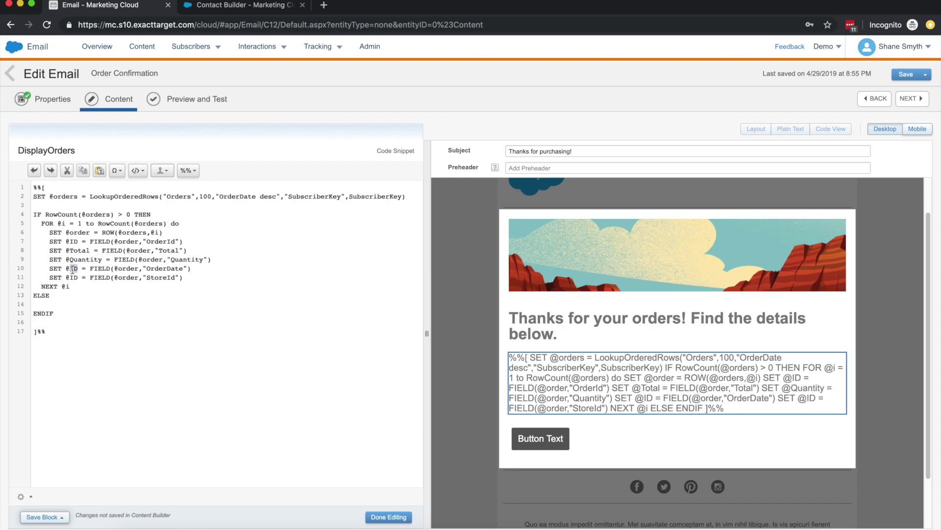
pyautogui.write('derDate')
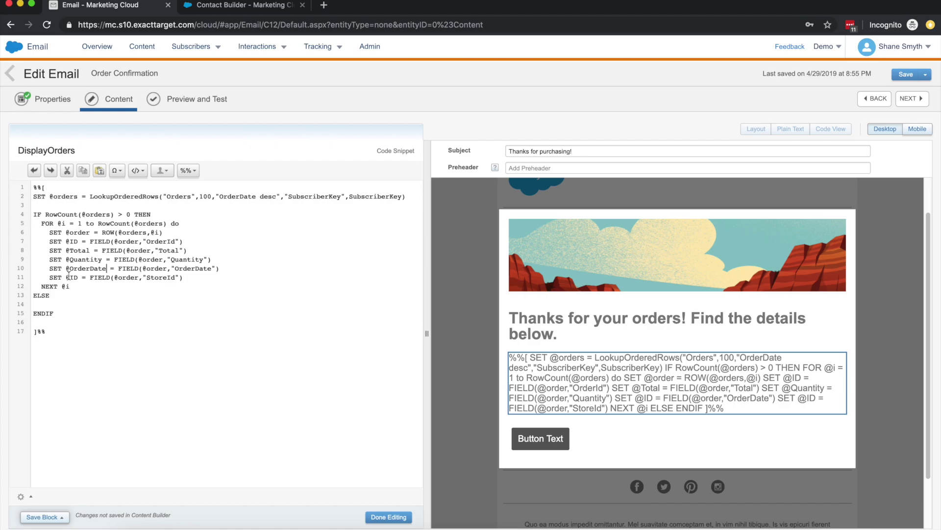
pyautogui.doubleClick(74, 277)
pyautogui.write('StoreI')
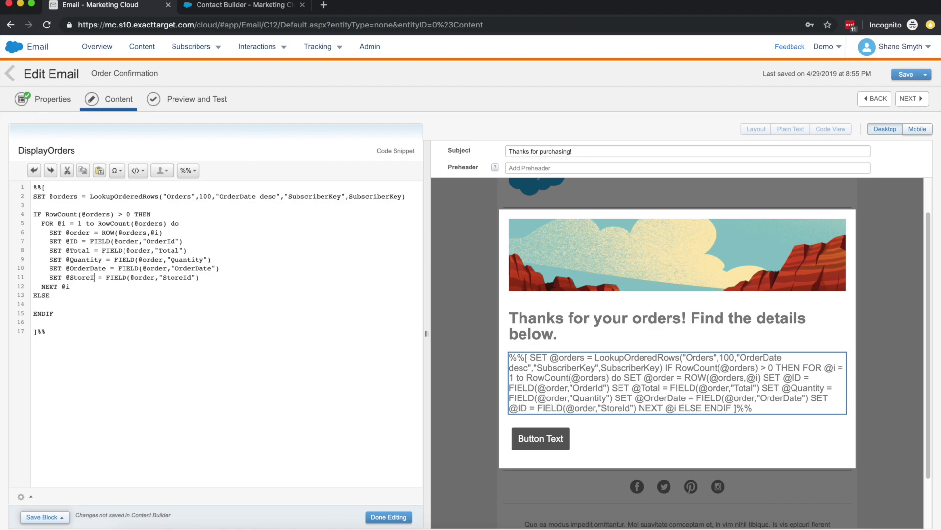
pyautogui.write('d')
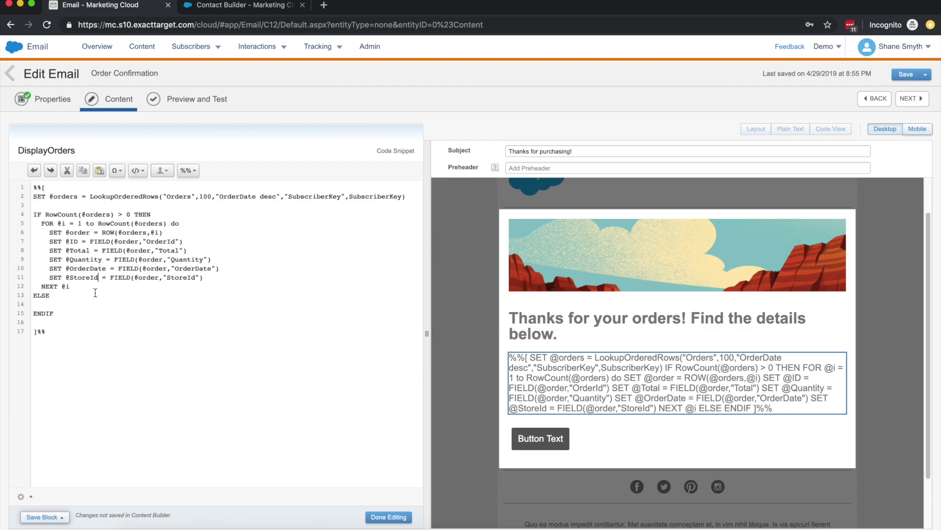
pyautogui.hotkey('ctrl', 's')
pyautogui.click(383, 517)
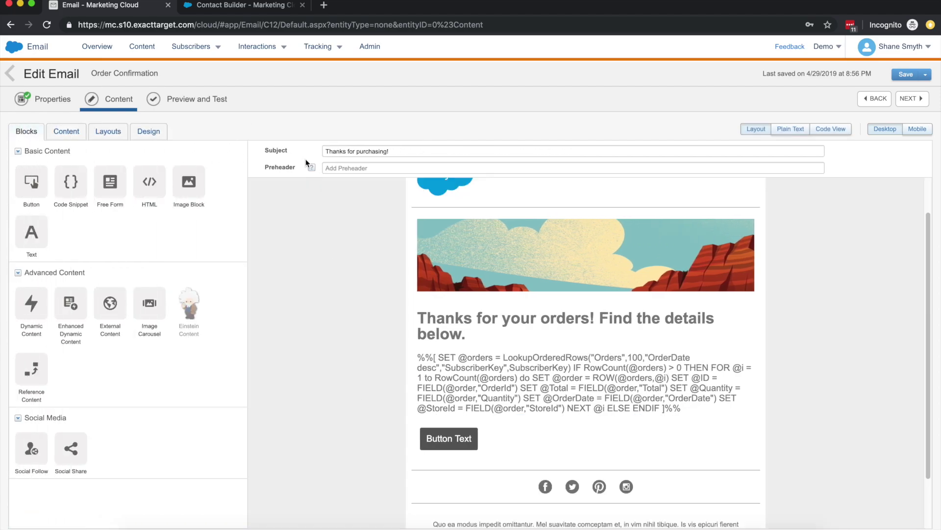
pyautogui.click(215, 100)
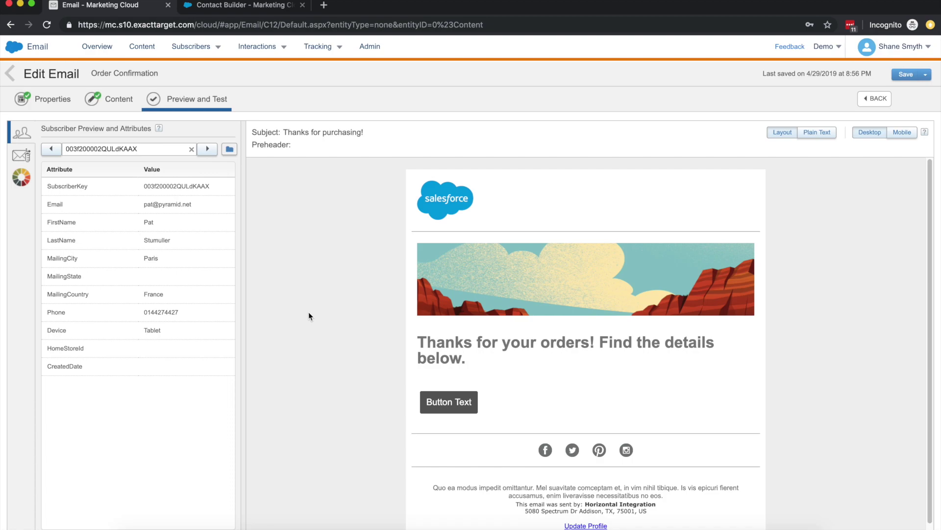
pyautogui.click(124, 101)
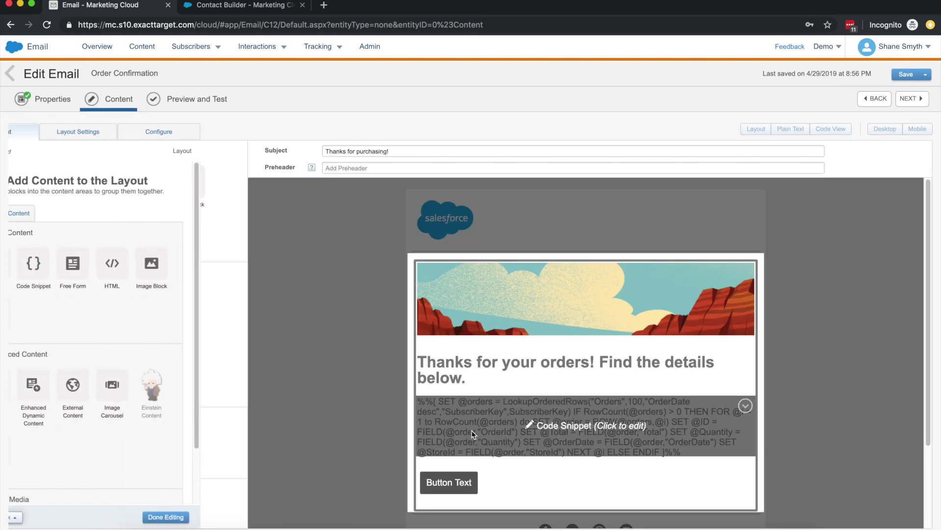
pyautogui.click(472, 430)
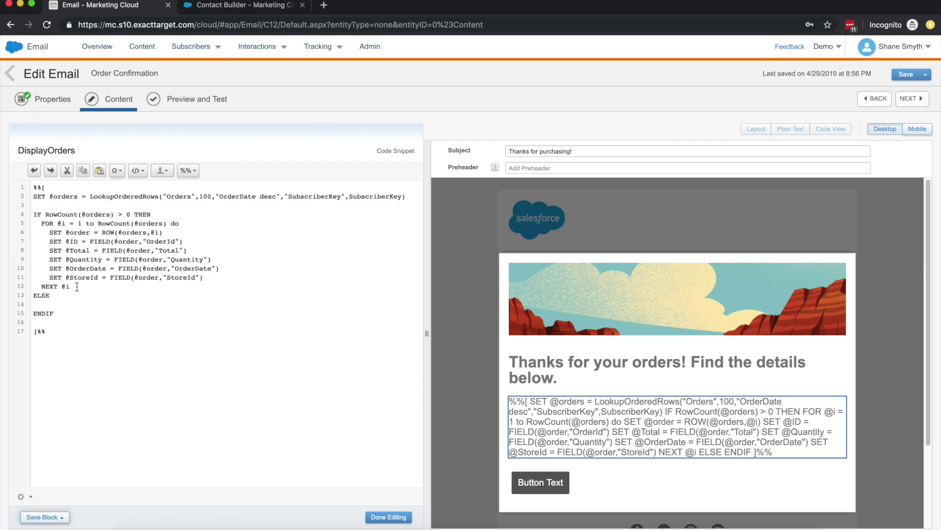
# - Replace ELSE with ]%% and open a new %%[ script block before ENDIF
pyautogui.doubleClick(47, 295)
pyautogui.press('BackSpace')
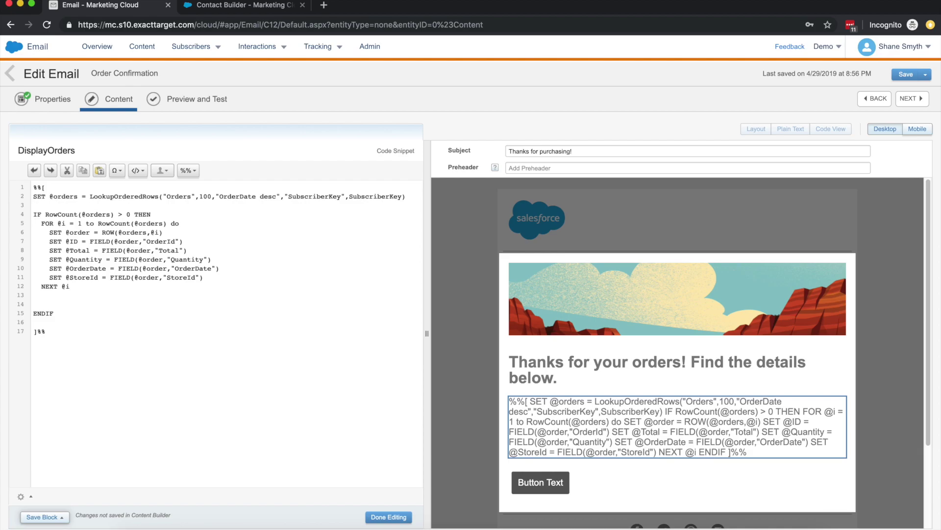
pyautogui.write(']%%')
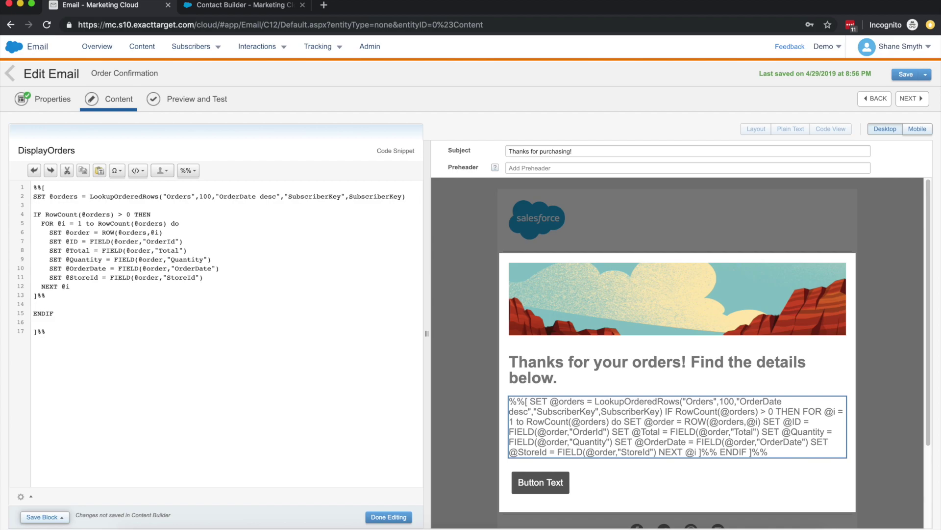
pyautogui.press('Return')
pyautogui.write('%')
pyautogui.write('%[')
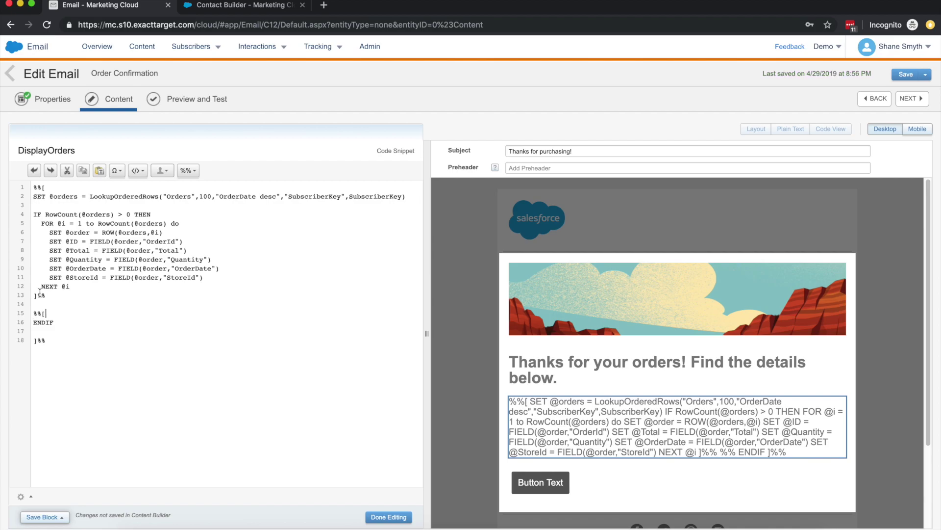
pyautogui.click(44, 305)
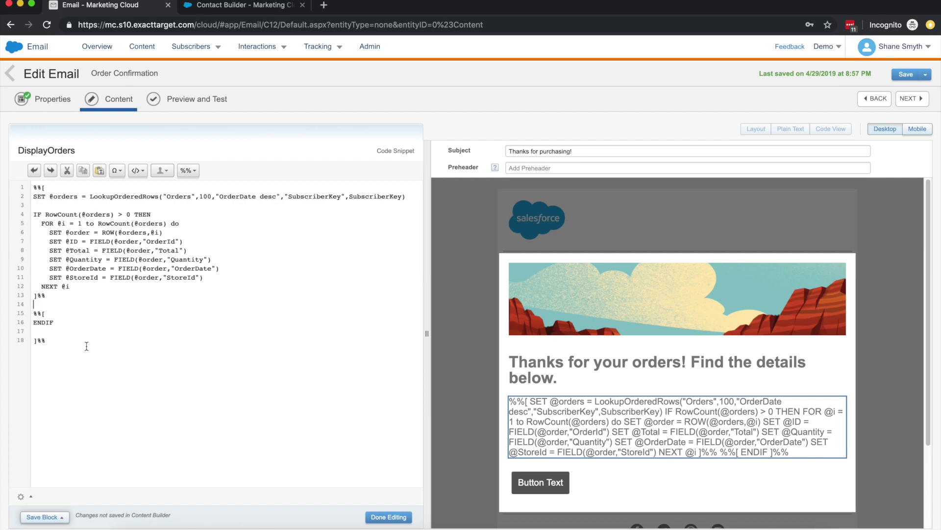
pyautogui.write('%%==%%')
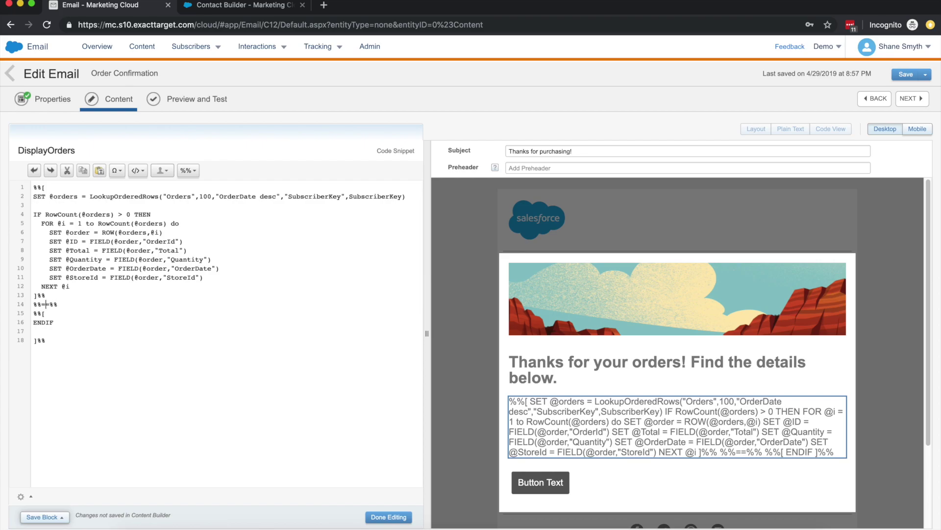
pyautogui.write('v()')
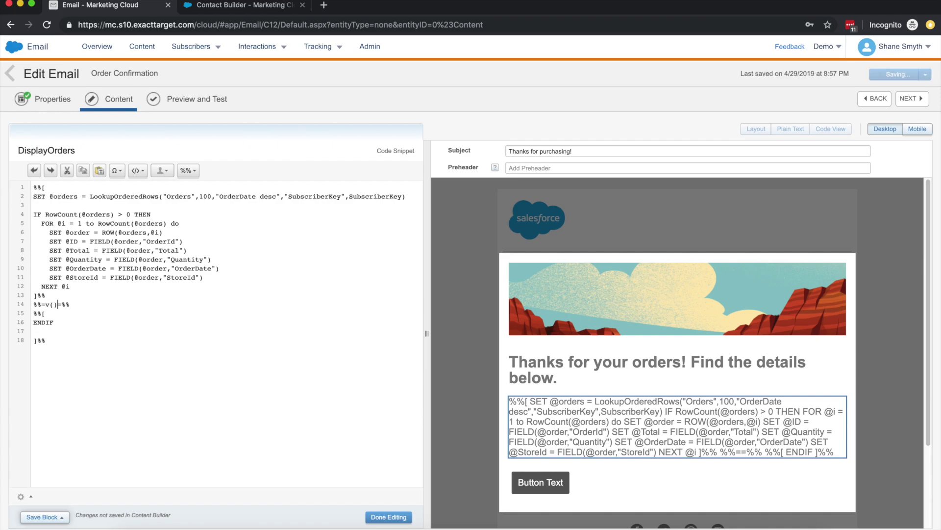
pyautogui.write('@')
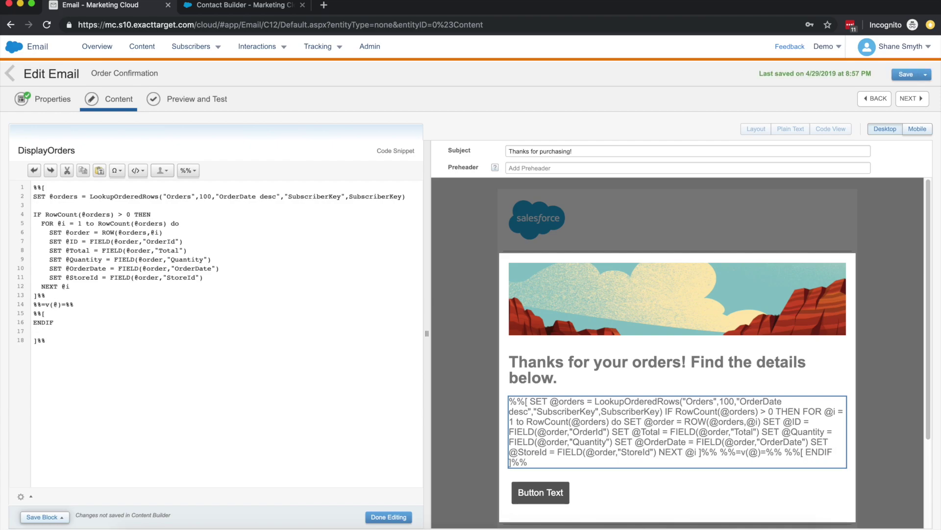
pyautogui.write('ID')
pyautogui.press('Home')
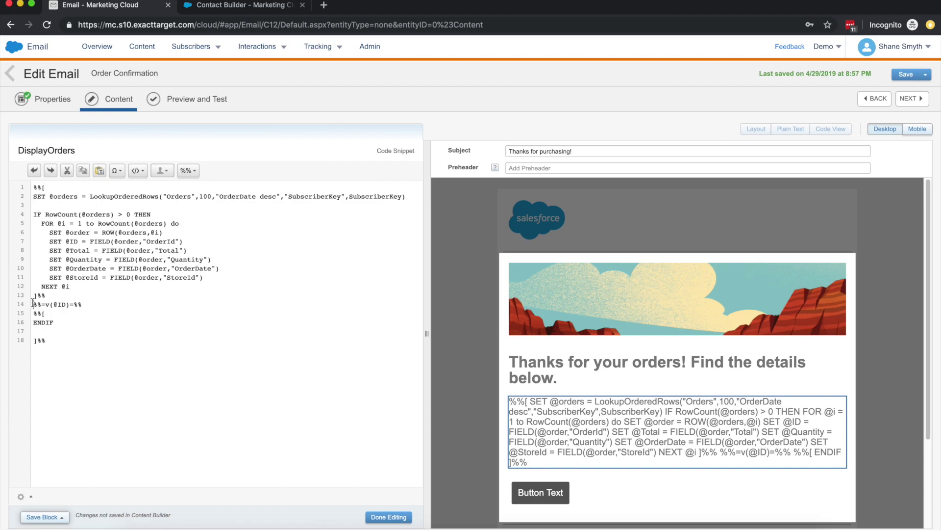
pyautogui.write('<p>')
pyautogui.press('Return')
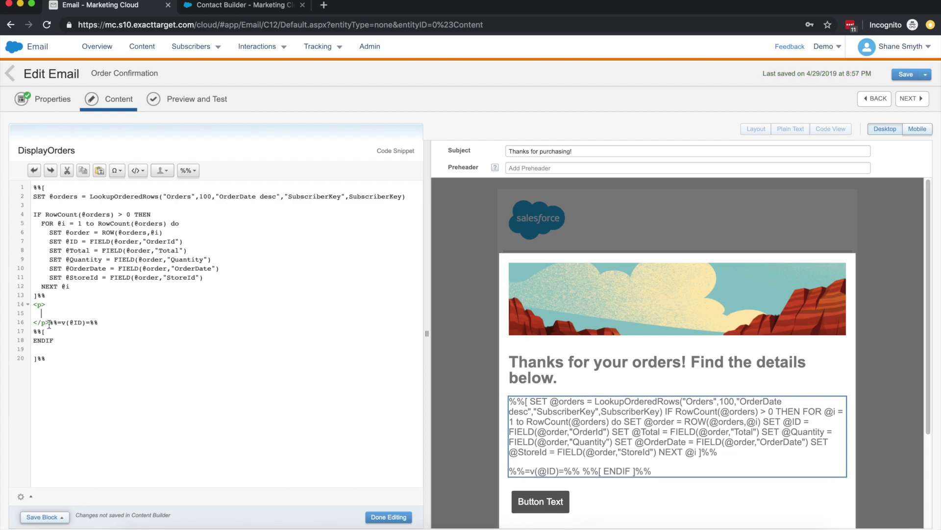
pyautogui.moveTo(49, 322); pyautogui.dragTo(98, 323)
pyautogui.hotkey('ctrl', 'x')
pyautogui.press('Up')
pyautogui.hotkey('ctrl', 'v')
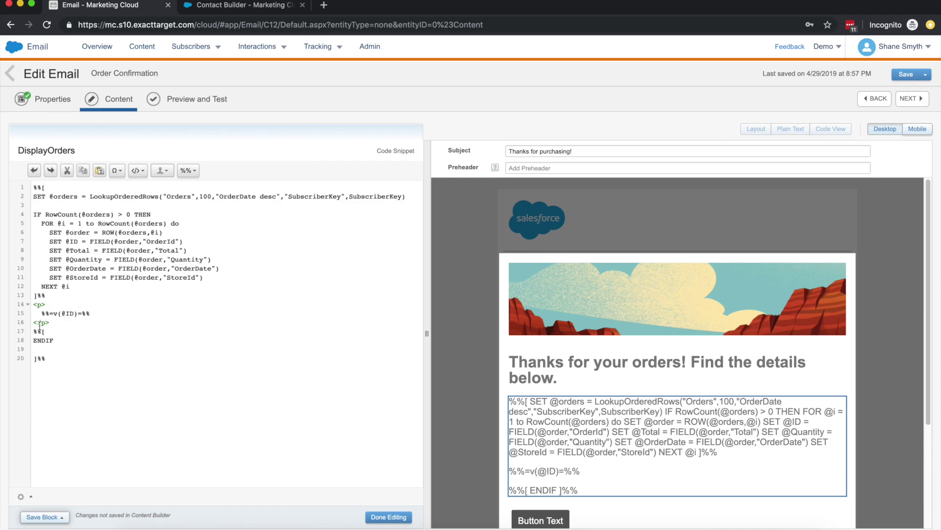
# - Finish the snippet and preview the email, confirming order ID O7923845 renders under the heading
pyautogui.click(386, 522)
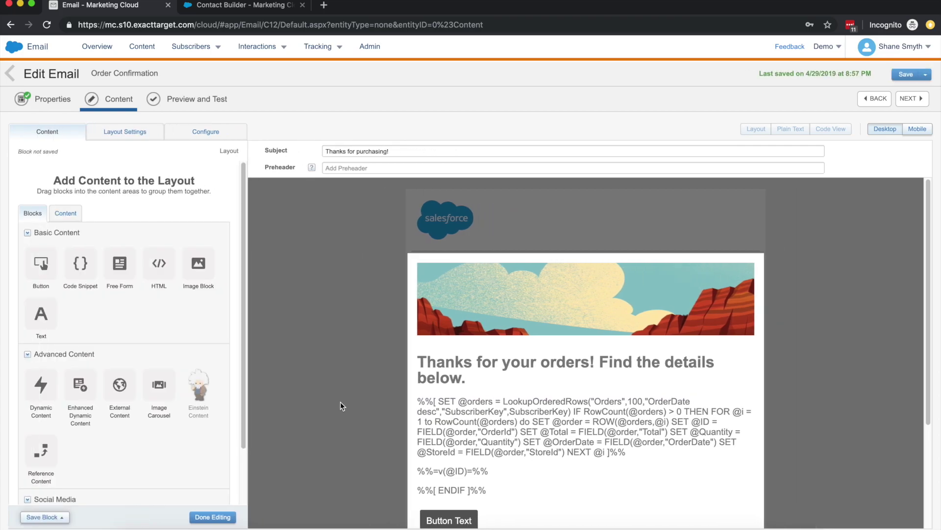
pyautogui.click(203, 101)
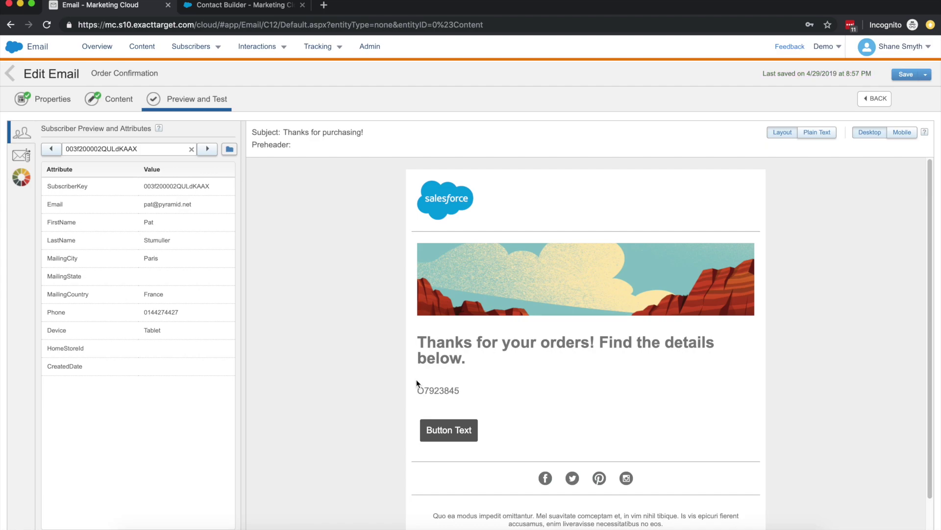
pyautogui.click(113, 100)
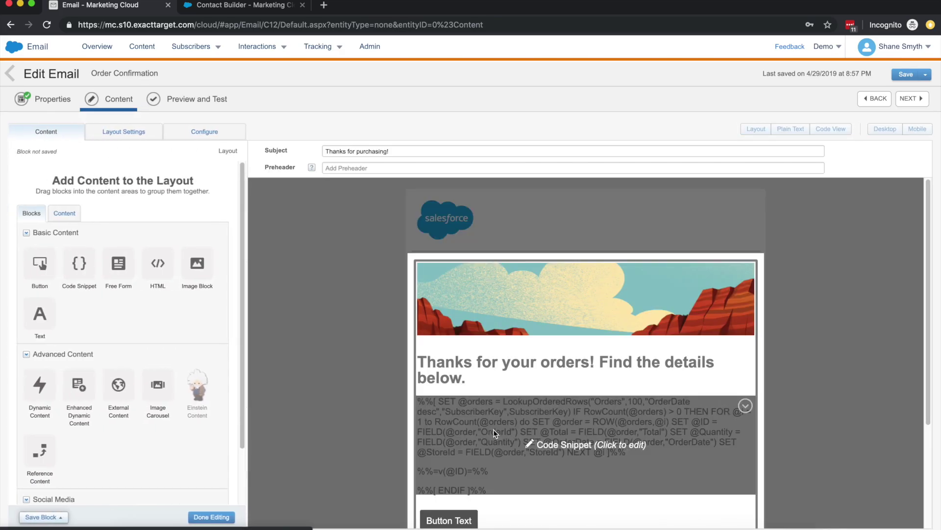
pyautogui.click(494, 428)
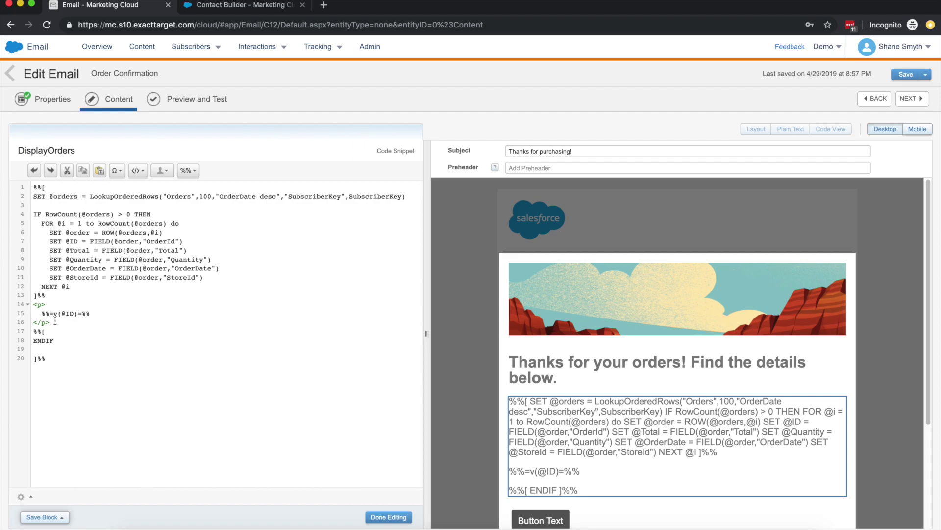
pyautogui.click(389, 516)
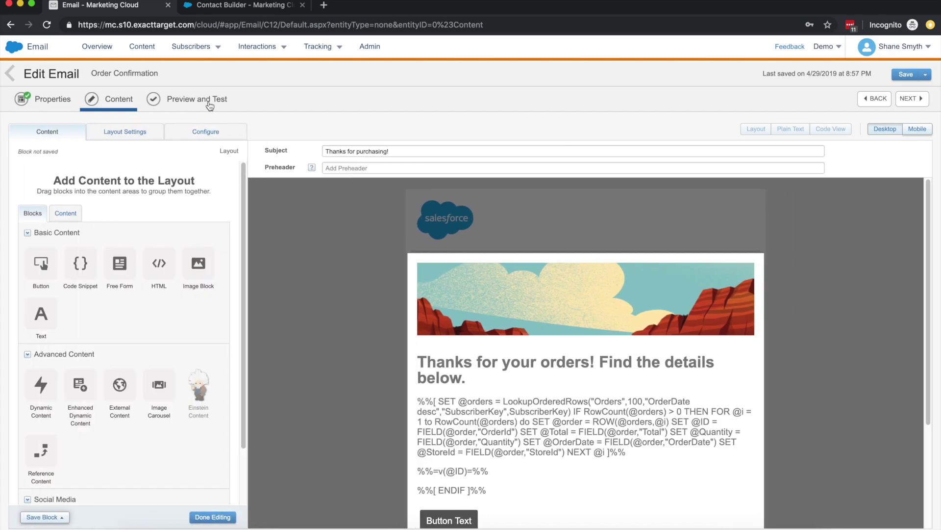
pyautogui.click(207, 103)
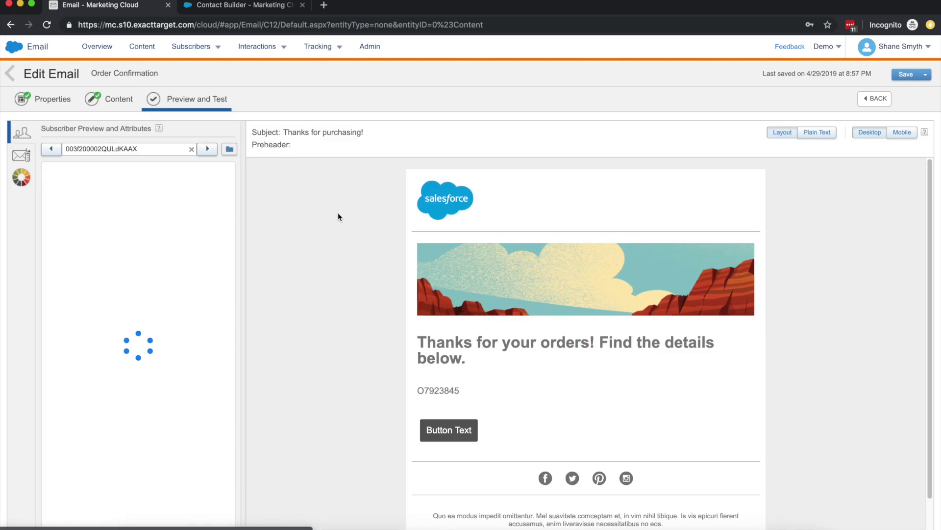
# - Compare order O7923845 against the Contact Builder Orders records, then return to the email content
pyautogui.click(253, 6)
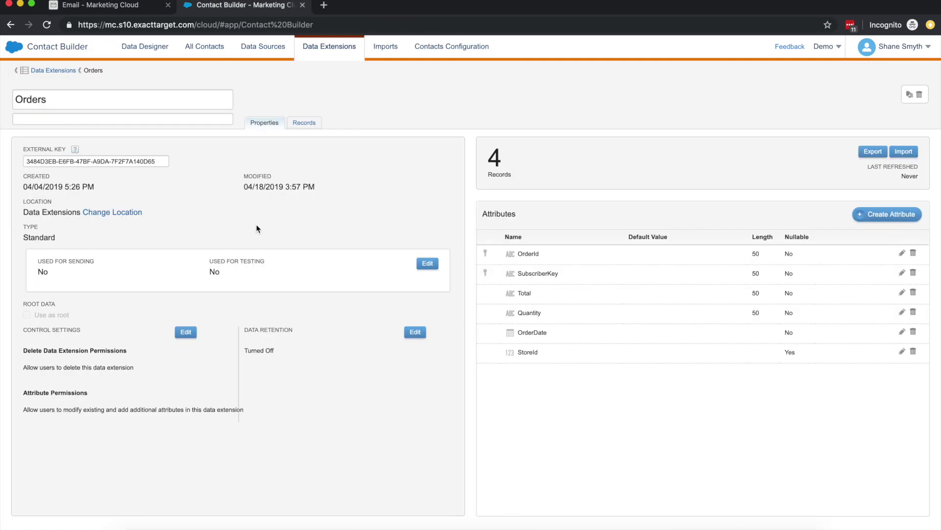
pyautogui.click(298, 126)
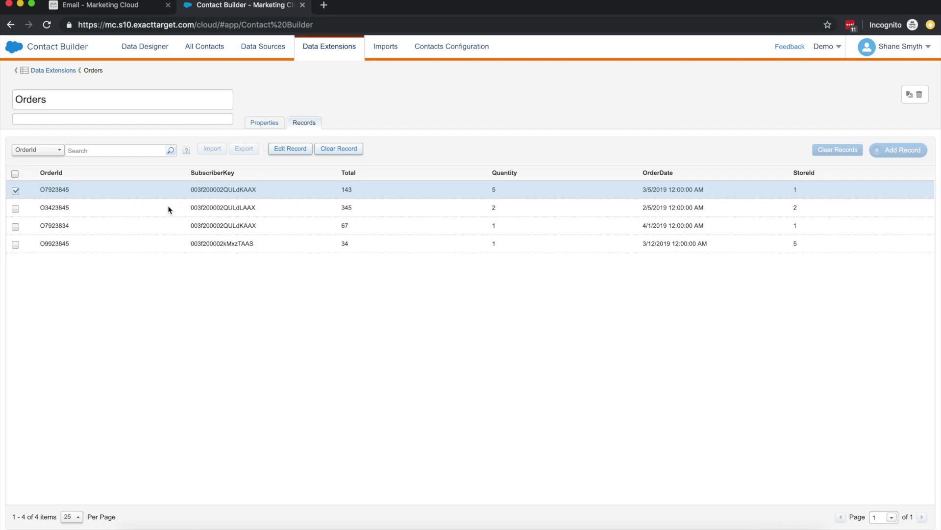
pyautogui.click(147, 7)
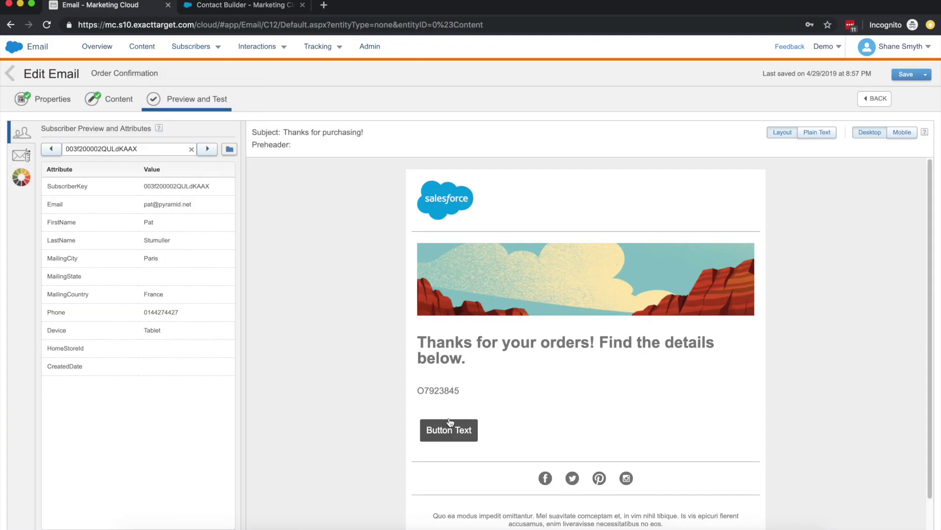
pyautogui.click(245, 6)
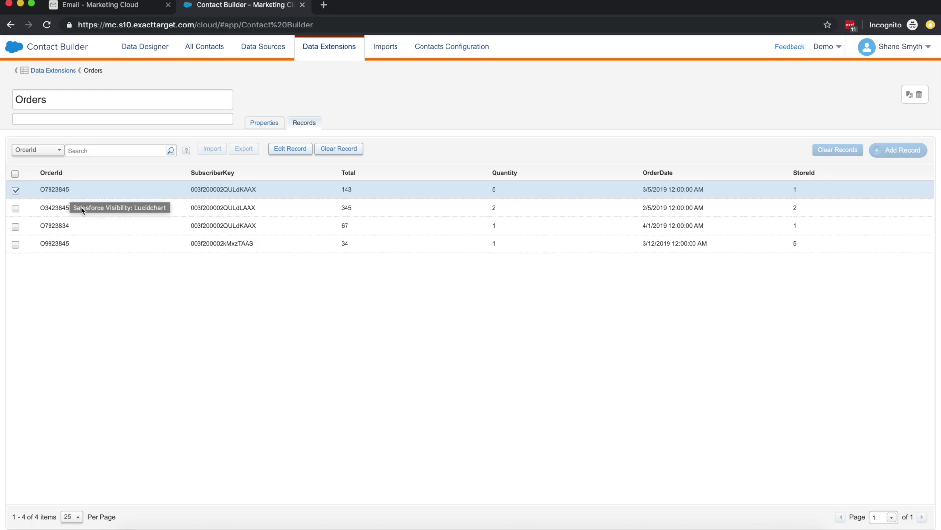
pyautogui.click(155, 6)
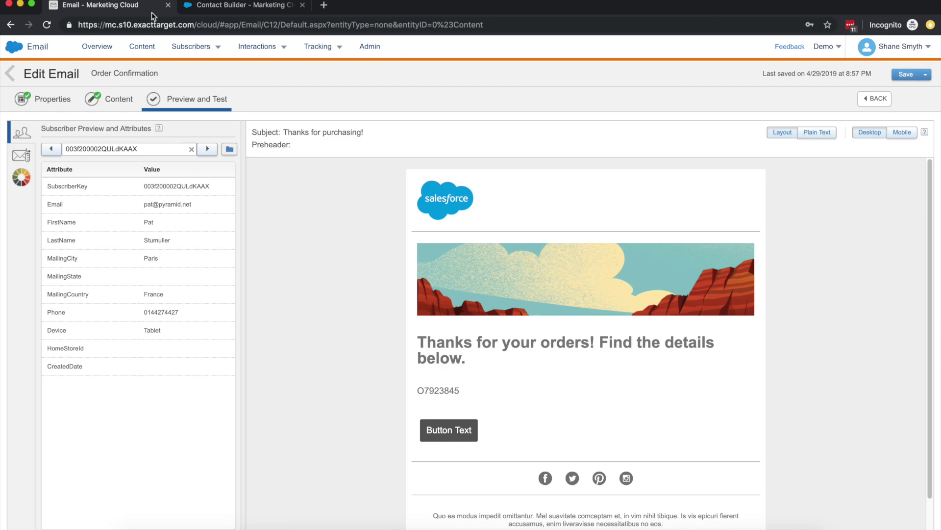
pyautogui.click(118, 99)
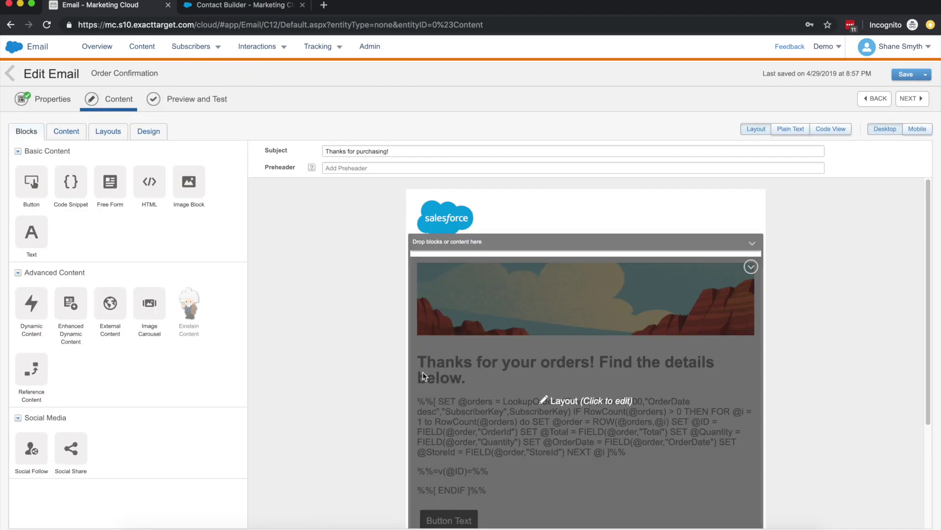
# - Move the order ID paragraph block inside the loop, just above NEXT @i
pyautogui.click(465, 421)
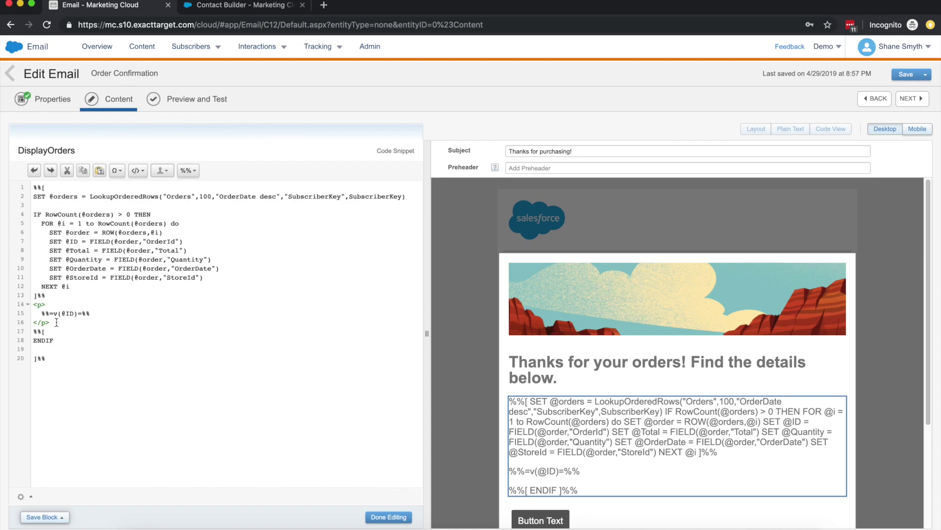
pyautogui.moveTo(56, 322); pyautogui.dragTo(32, 305)
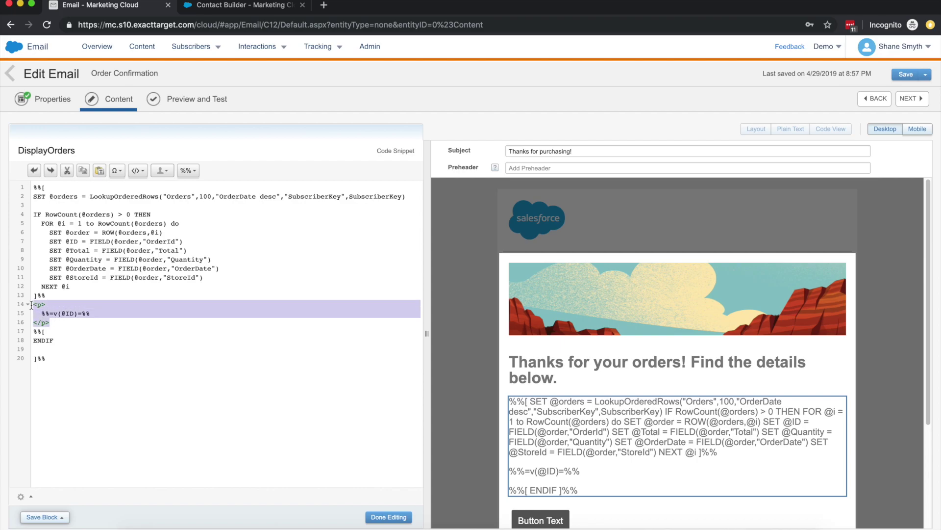
pyautogui.moveTo(50, 332); pyautogui.dragTo(33, 296)
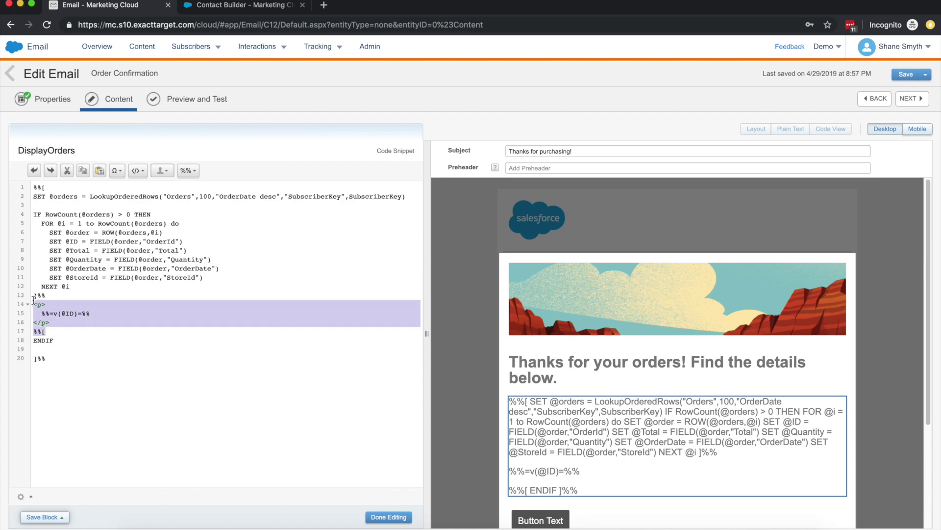
pyautogui.press('BackSpace')
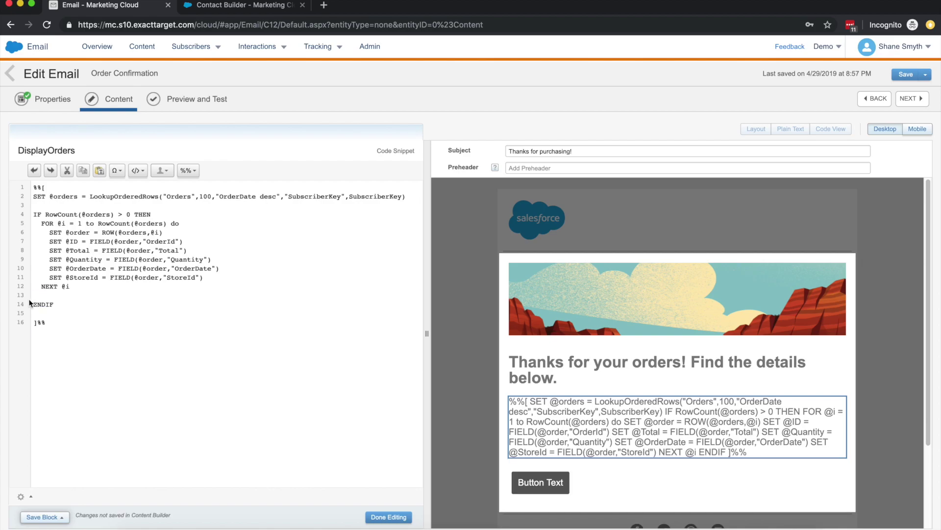
pyautogui.press('Return')
pyautogui.hotkey('ctrl', 'v')
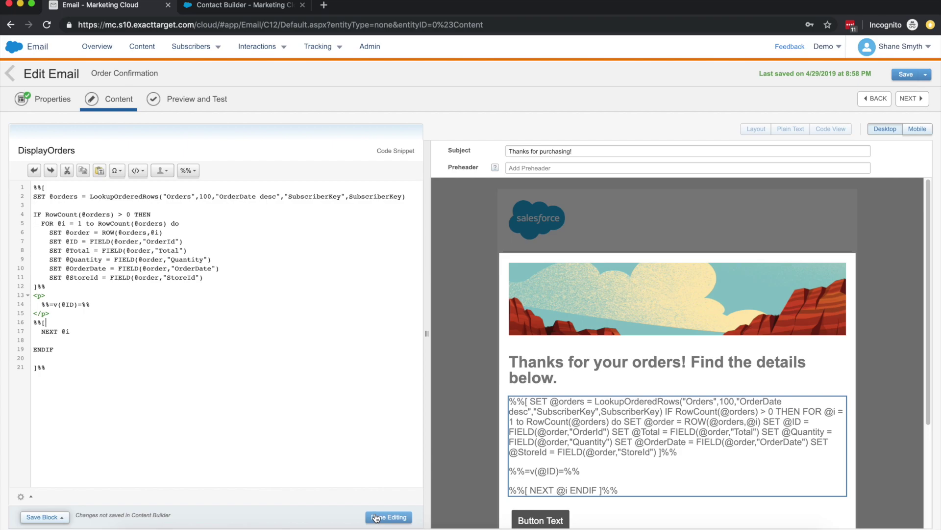
# - Finish editing and preview the email, now listing order IDs O7923834 and O7923845
pyautogui.click(376, 517)
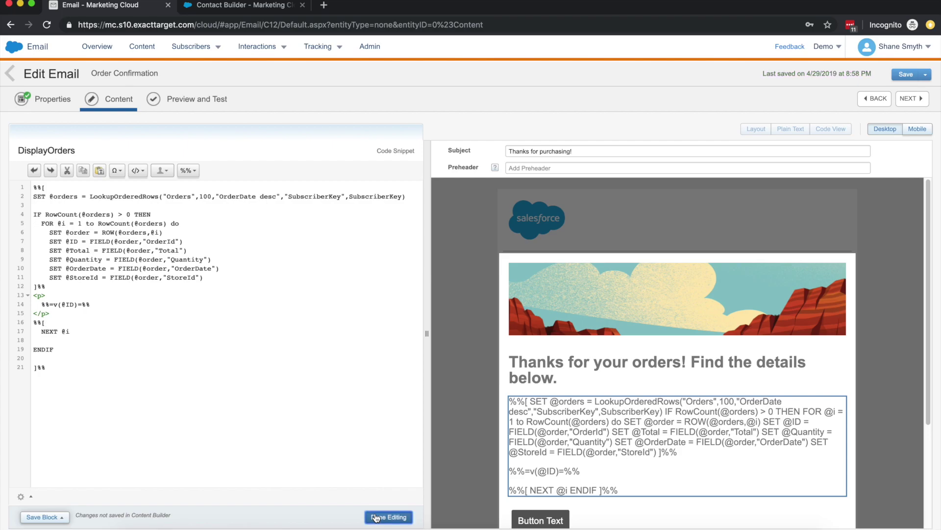
pyautogui.click(310, 305)
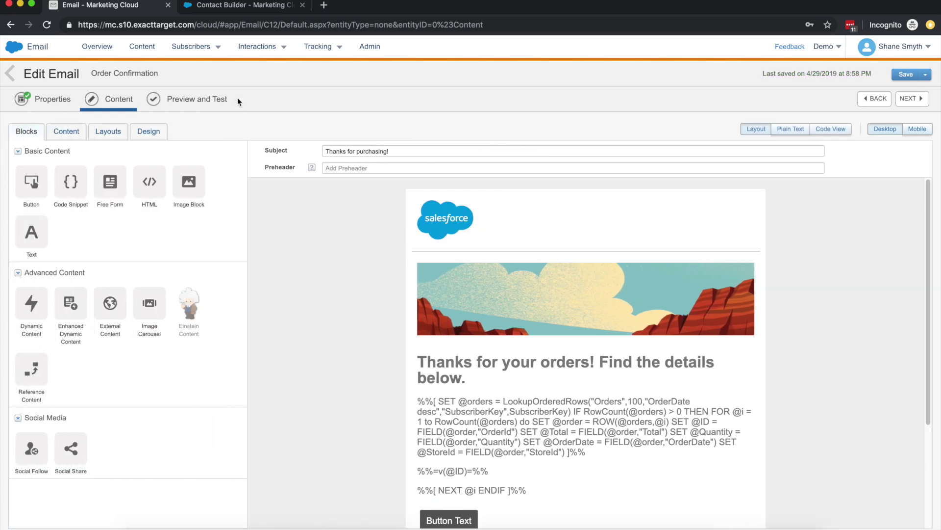
pyautogui.click(223, 98)
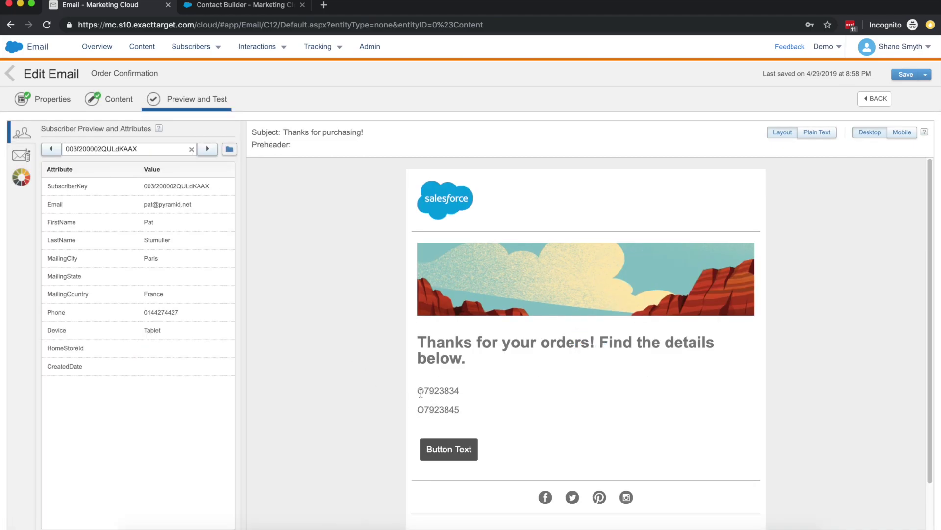
pyautogui.moveTo(428, 399); pyautogui.dragTo(460, 405)
pyautogui.click(460, 405)
# - Delete the old snippet block, then add a new Code Snippet block under the heading with the order table code
pyautogui.click(119, 103)
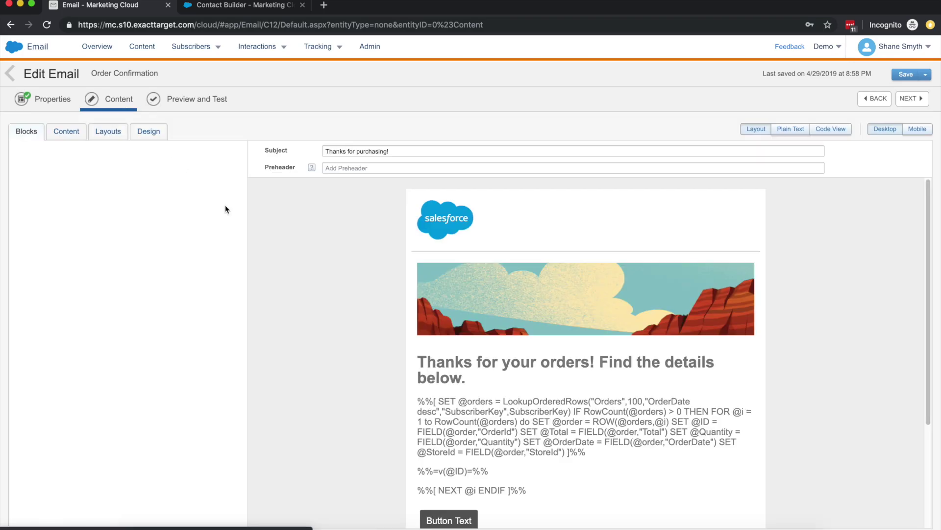
pyautogui.click(434, 416)
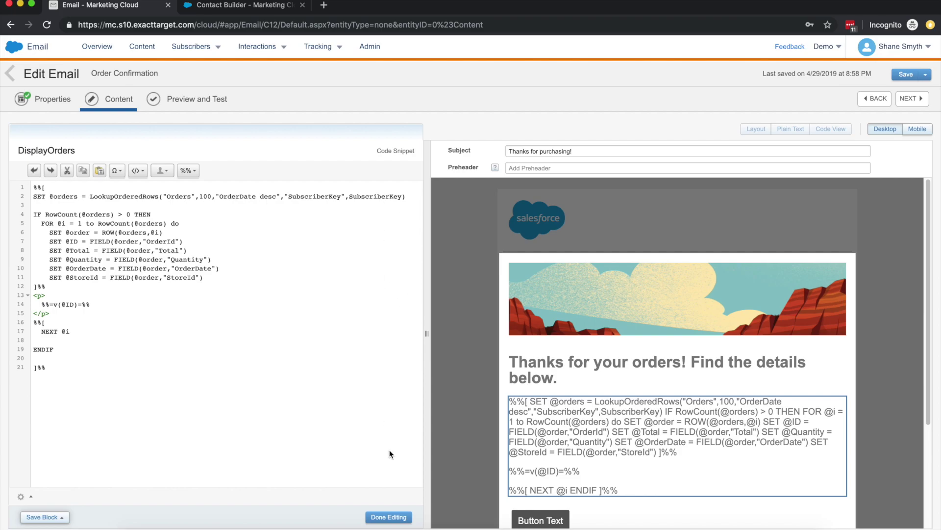
pyautogui.click(389, 515)
pyautogui.click(735, 407)
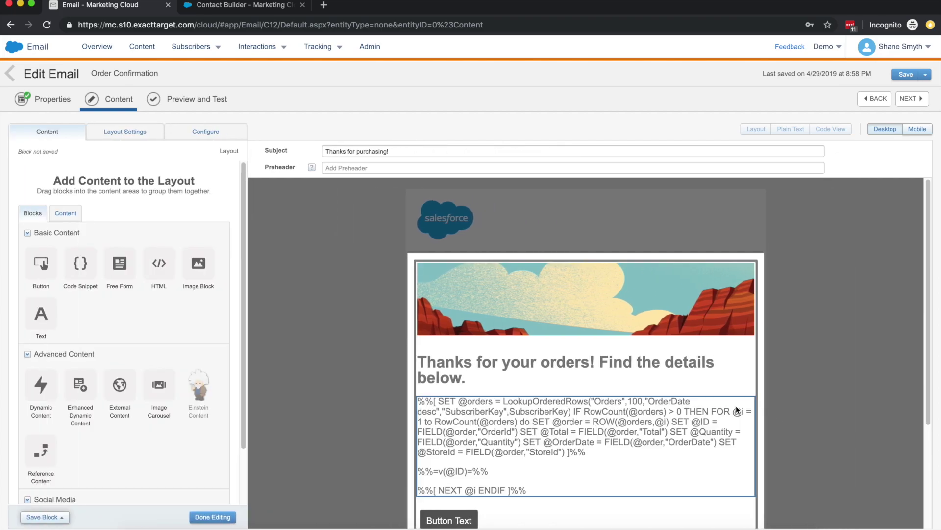
pyautogui.click(860, 425)
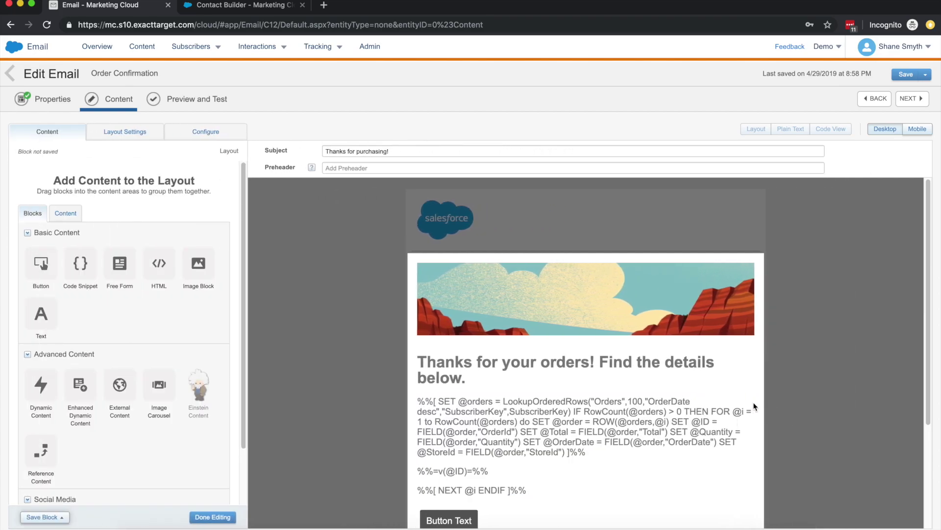
pyautogui.click(744, 405)
pyautogui.click(712, 428)
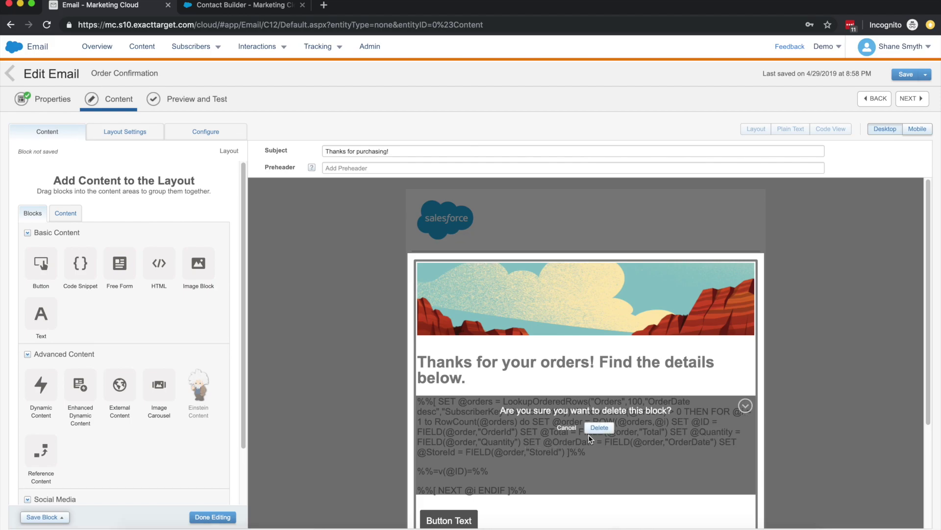
pyautogui.click(601, 428)
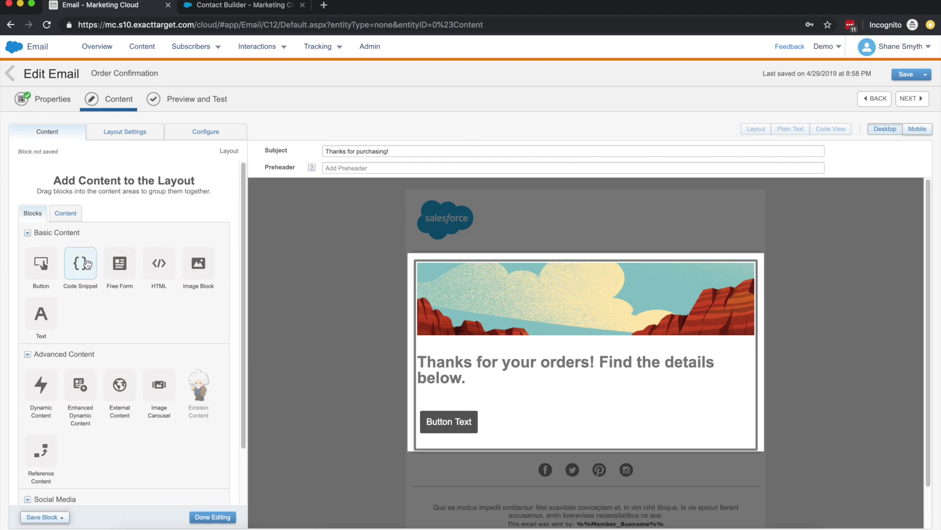
pyautogui.moveTo(81, 264)
pyautogui.mouseDown()
pyautogui.moveTo(436, 351)
pyautogui.moveTo(478, 395)
pyautogui.mouseUp()
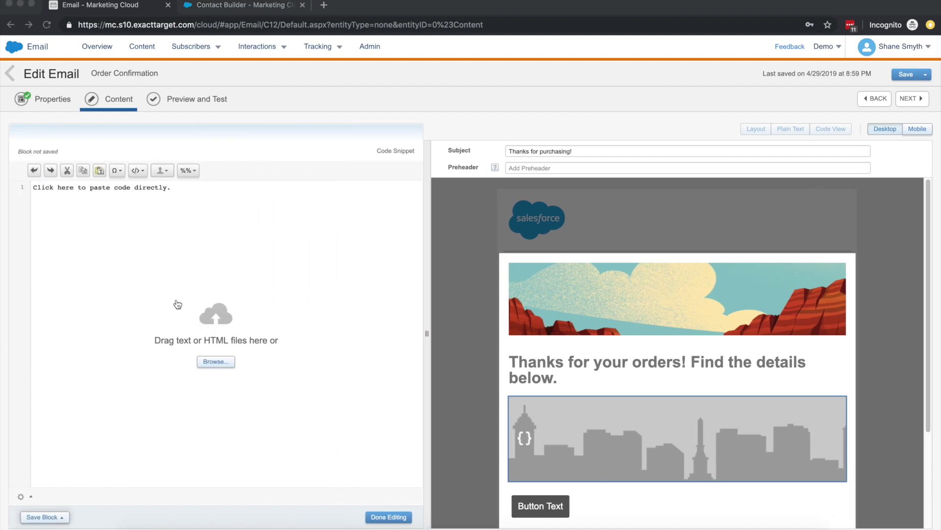
pyautogui.write('<table style="width:100%;">   <tr>     <th>Order ID</th>     <th>Quantity</th>     <th>Store ID</th>     <th>Total</th>     <th>Order Date</th>   </tr> %%[ SET @orders = LookupOrderedRows("Orders",100,"OrderDate Desc","SubscriberKey",SubscriberKey)  IF RowCount(@orders) > 0 THEN     FOR @i = 1 to RowCount(@orders) do        Set @order = ROW(@orders,@i)        Set @ID = FIELD(@order,"OrderId")        Set @Total = FIELD(@order,"Total")        Set @Quantity = FIELD(@order,"Quantity")        Set @OrderDate = FIELD(@order,"OrderDate")        Set @StoreId = FIELD(@order,"StoreId") ]%%    <tr>     <td>%%=v(@ID)=%%</td>     <td>%%=v(@Quantity)=%%</td>     <td>%%=v(@StoreId)=%%</td>     <td>%%=v(@Total)=%%</td>     <td>%%=v(@OrderDate)=%%</td>   </tr> %%[     NEXT @i ENDIF ]%% </table>')
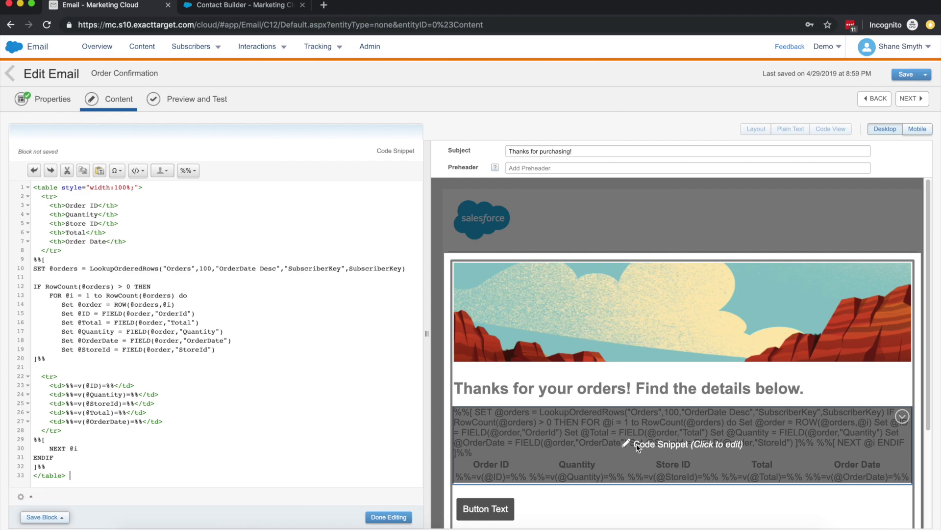
# - Save the table code and wrap the AMPscript block in <span style="display:none;">
pyautogui.hotkey('ctrl', 's')
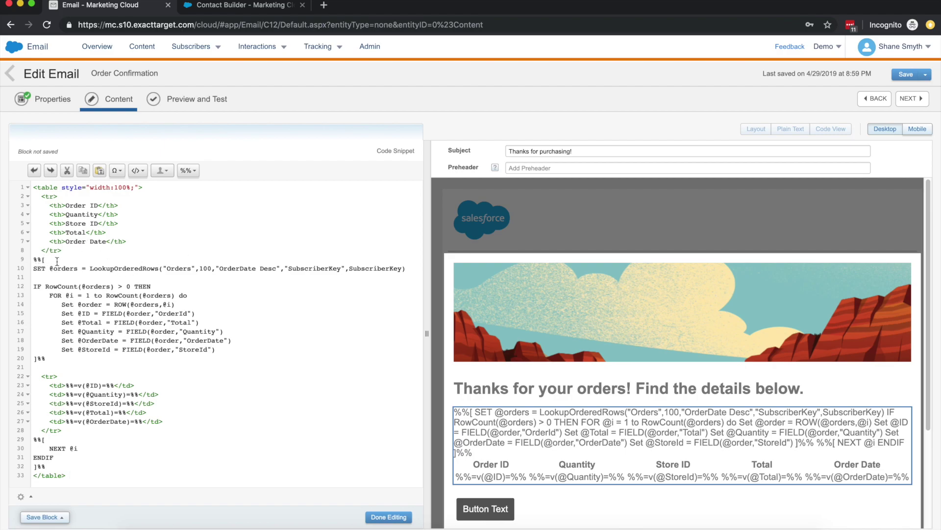
pyautogui.write('<span>')
pyautogui.press('Delete')
pyautogui.press('Delete')
pyautogui.press('Delete')
pyautogui.write('</span>')
pyautogui.press('Up')
pyautogui.press('Up')
pyautogui.press('Up')
pyautogui.press('Left')
pyautogui.press('Left')
pyautogui.press('Left')
pyautogui.write('style')
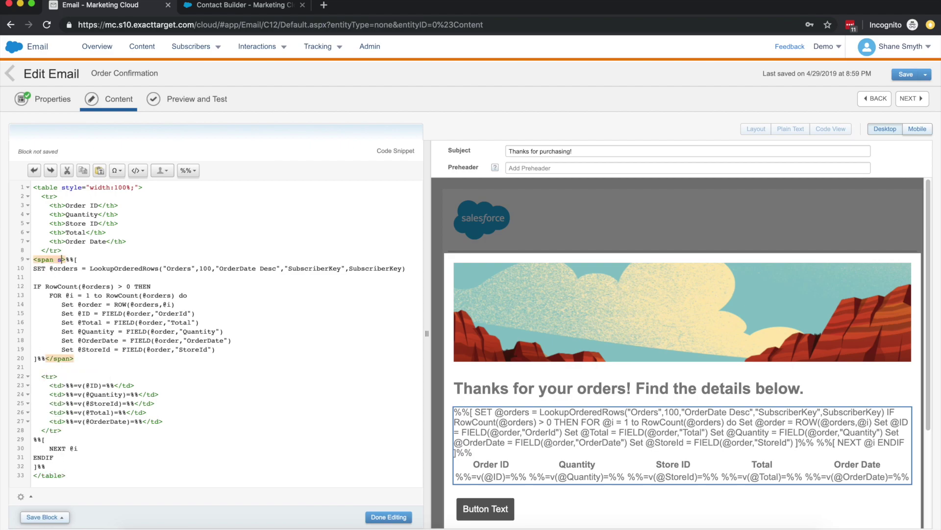
pyautogui.write('="display')
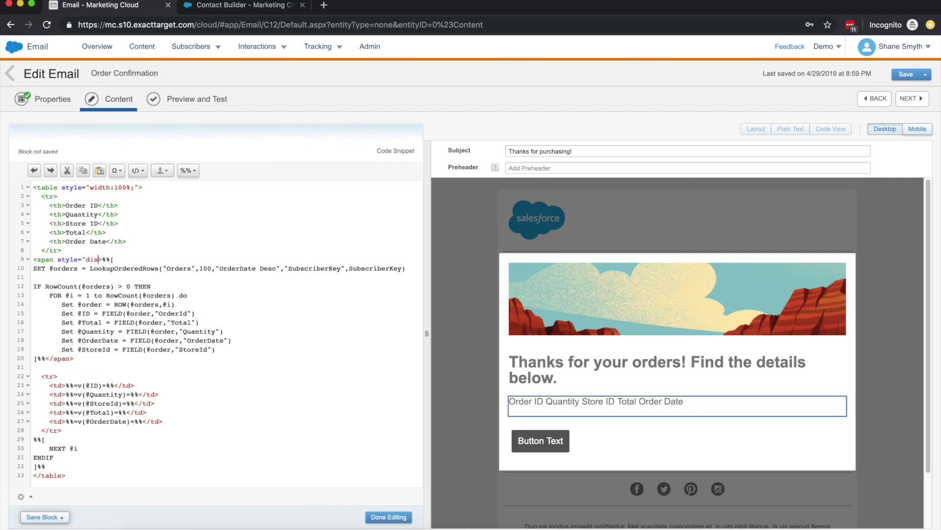
pyautogui.write(':none"')
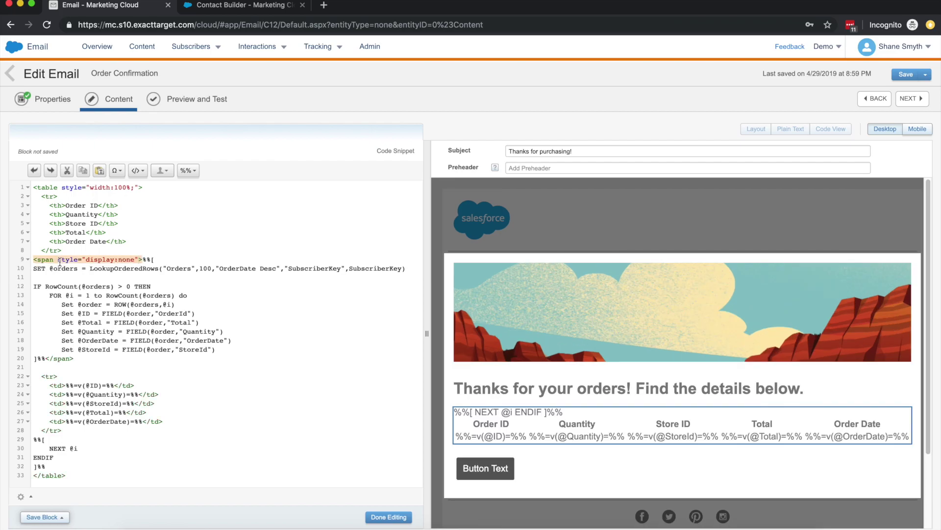
pyautogui.press('Left')
pyautogui.write(';')
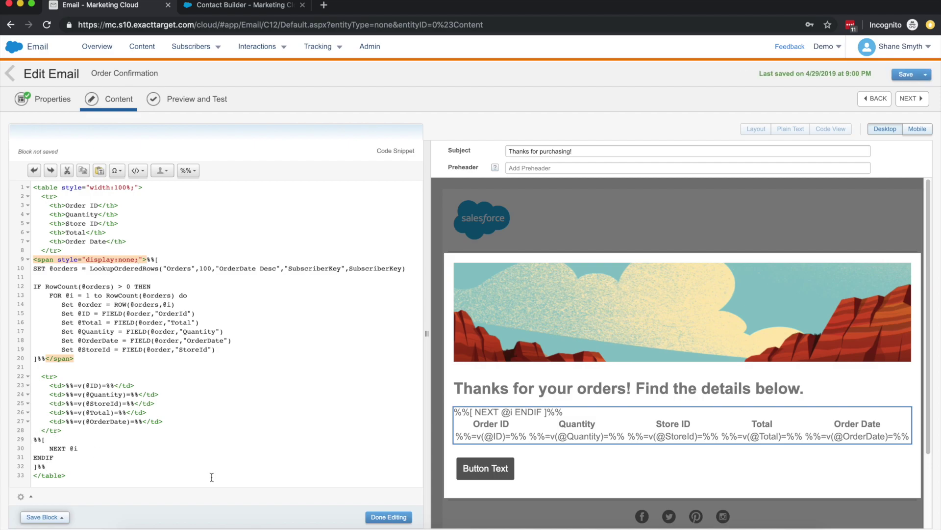
# - Finish editing the order table snippet, rechecking its code once
pyautogui.click(389, 517)
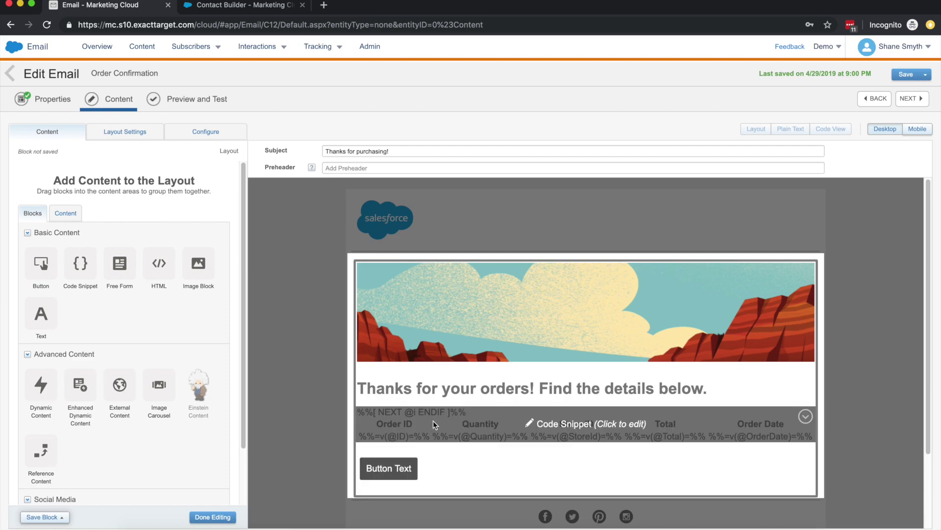
pyautogui.click(501, 433)
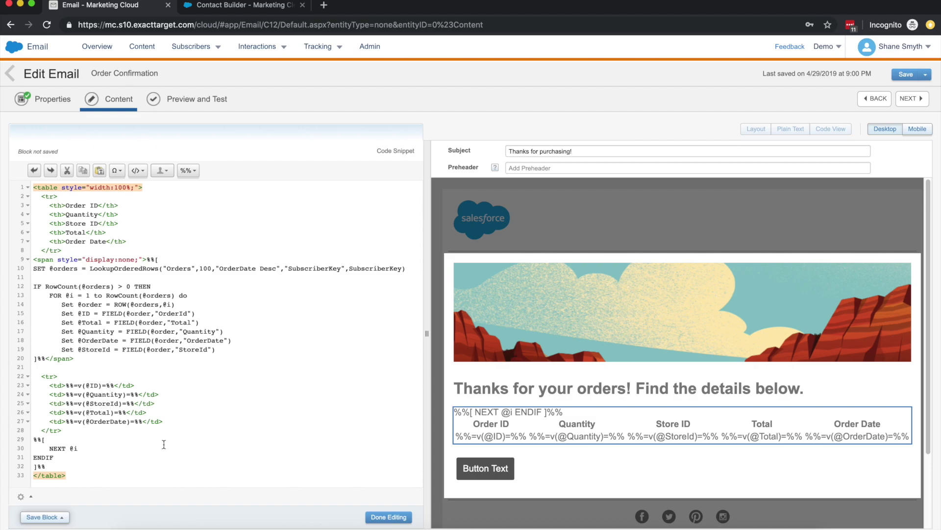
pyautogui.click(380, 520)
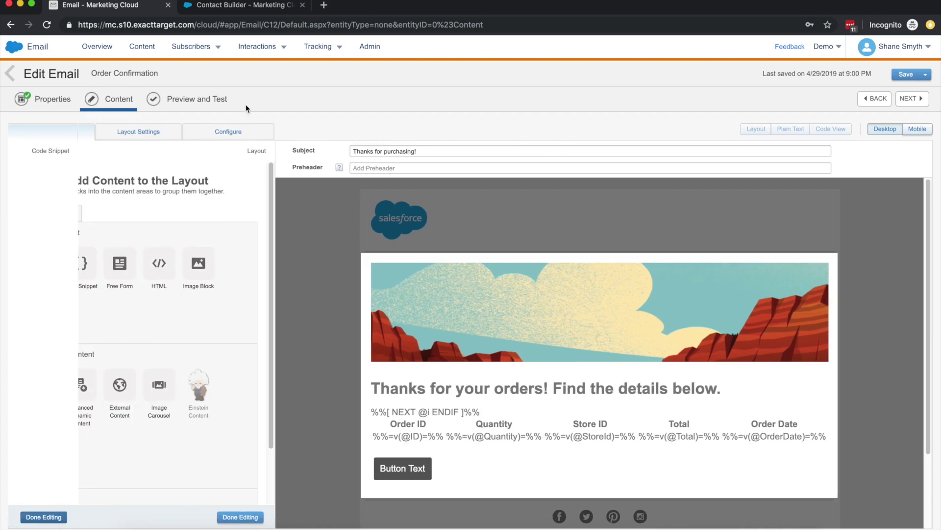
# - Preview both orders in the table and compare them against the Orders data extension records
pyautogui.click(196, 99)
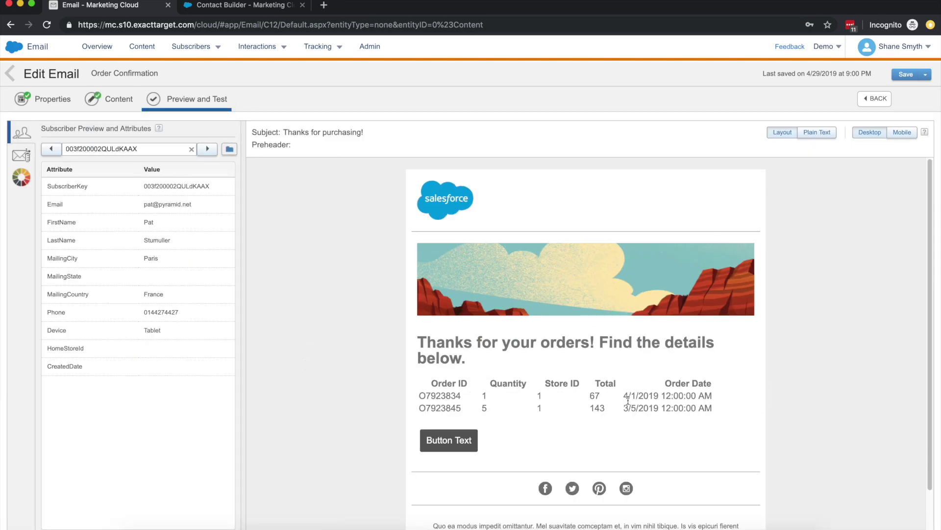
pyautogui.click(245, 15)
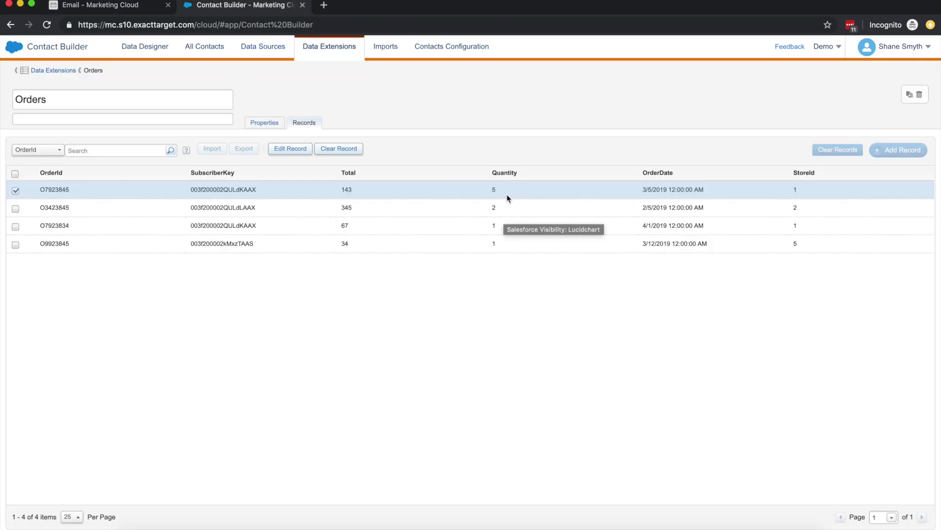
pyautogui.click(143, 6)
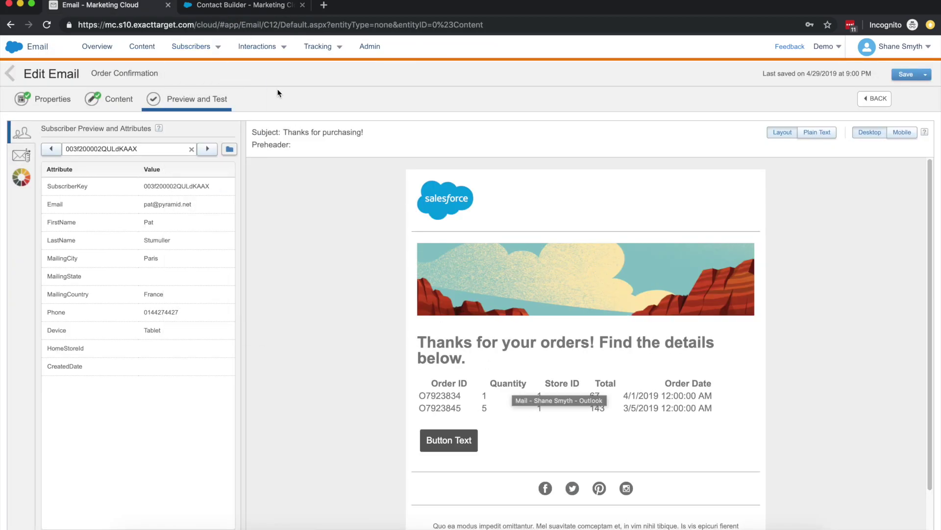
pyautogui.click(245, 6)
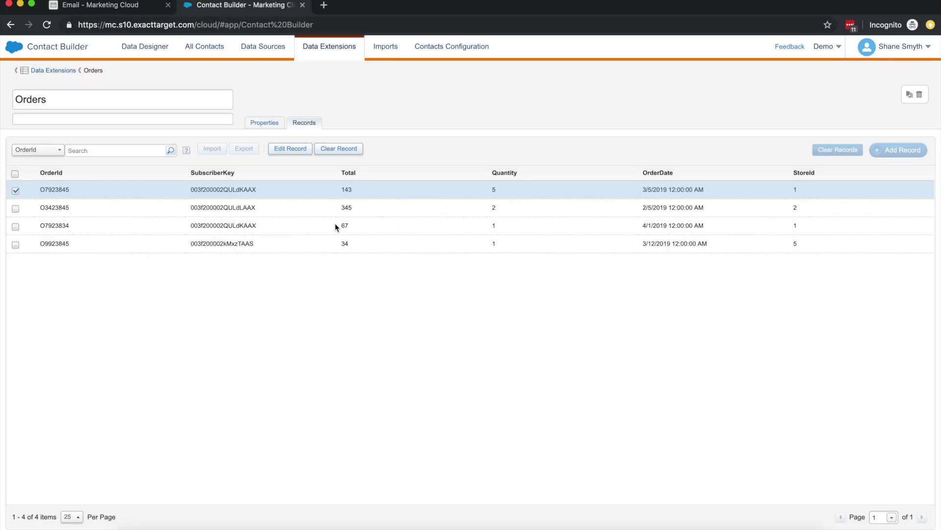
pyautogui.click(134, 9)
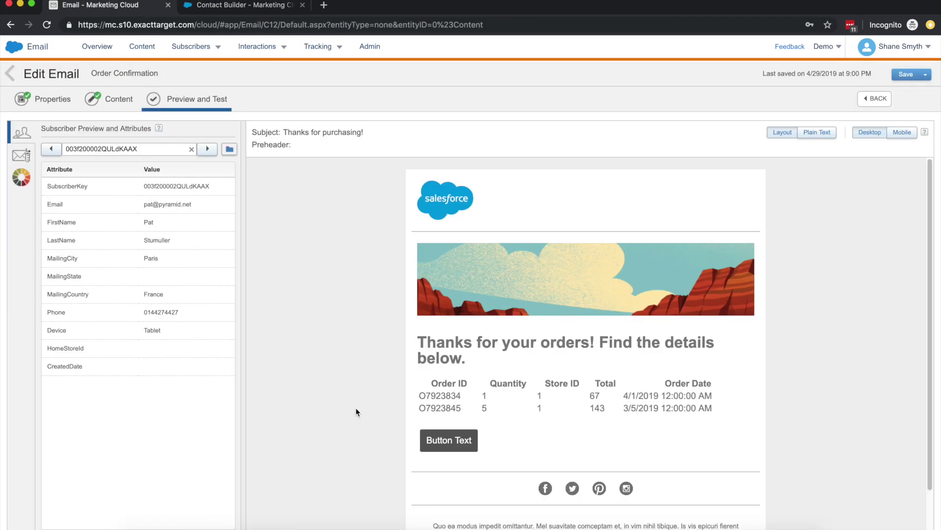